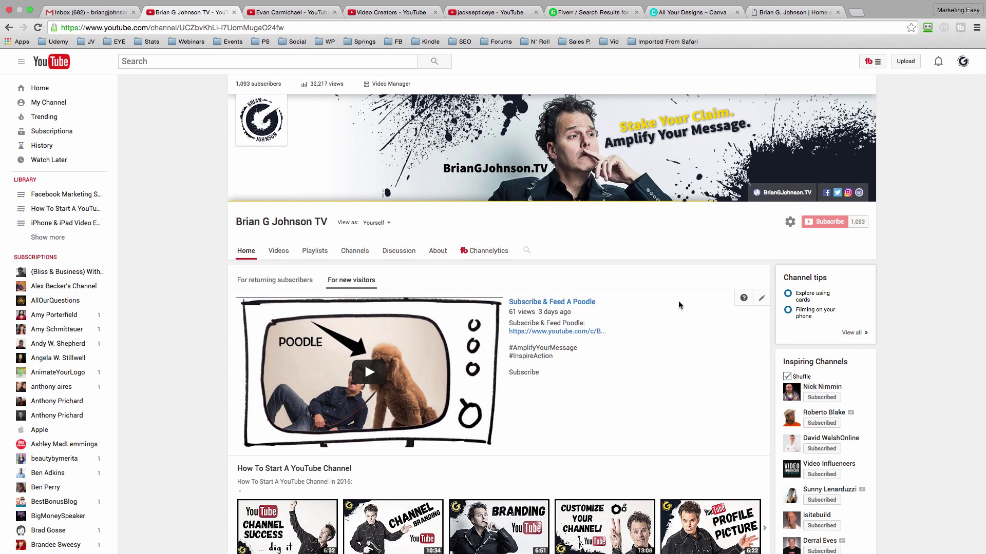
Look over the Brian G Johnson TV channel's home page, including its banner, trailer and playlist sections
{"action": "scroll", "coordinate": [670, 320], "scroll_direction": "down", "scroll_amount": 3}
{"action": "scroll", "coordinate": [670, 320], "scroll_direction": "down", "scroll_amount": 2}
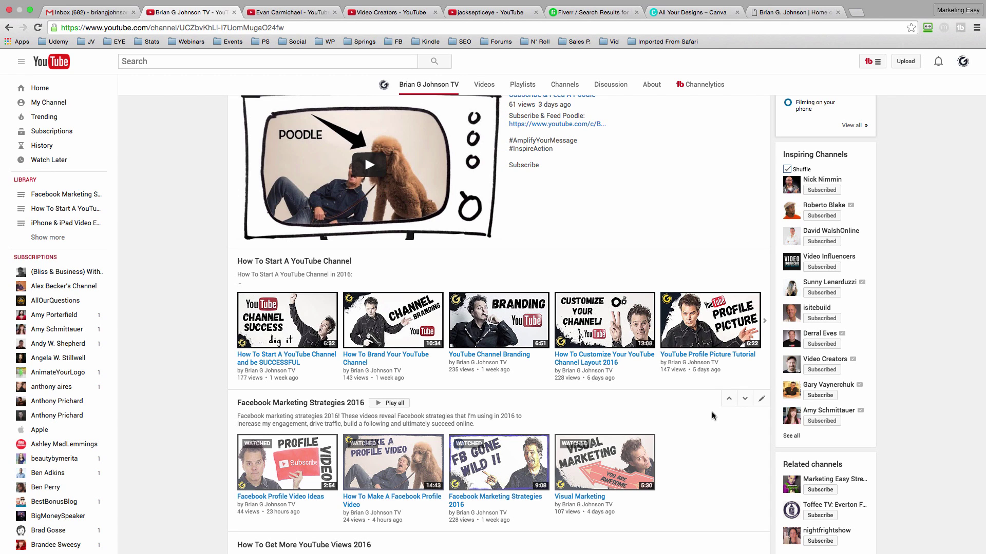
{"action": "scroll", "coordinate": [713, 411], "scroll_direction": "up", "scroll_amount": 5}
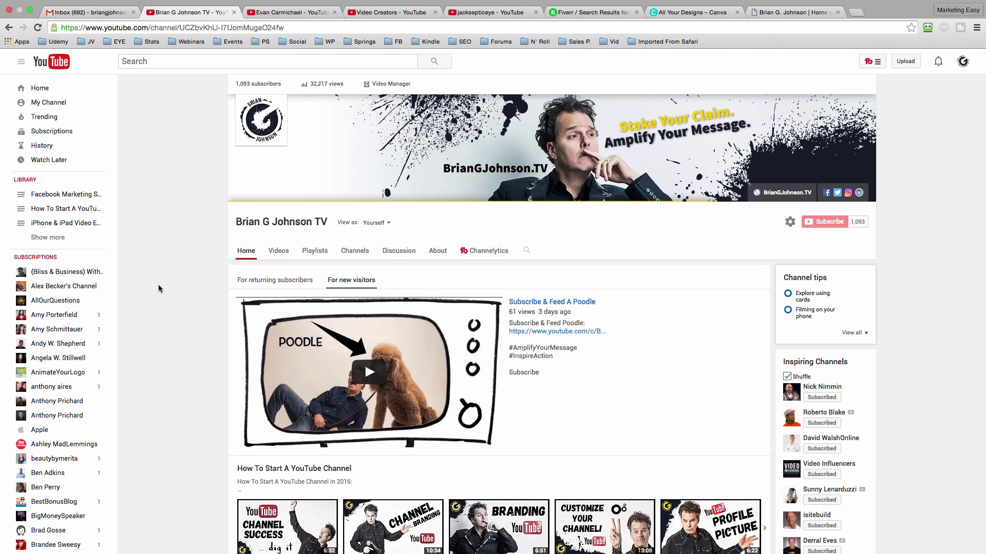
Compare the channel art of the Evan Carmichael and Video Creators channels with the Brian G Johnson TV banner
{"action": "left_click", "coordinate": [279, 14]}
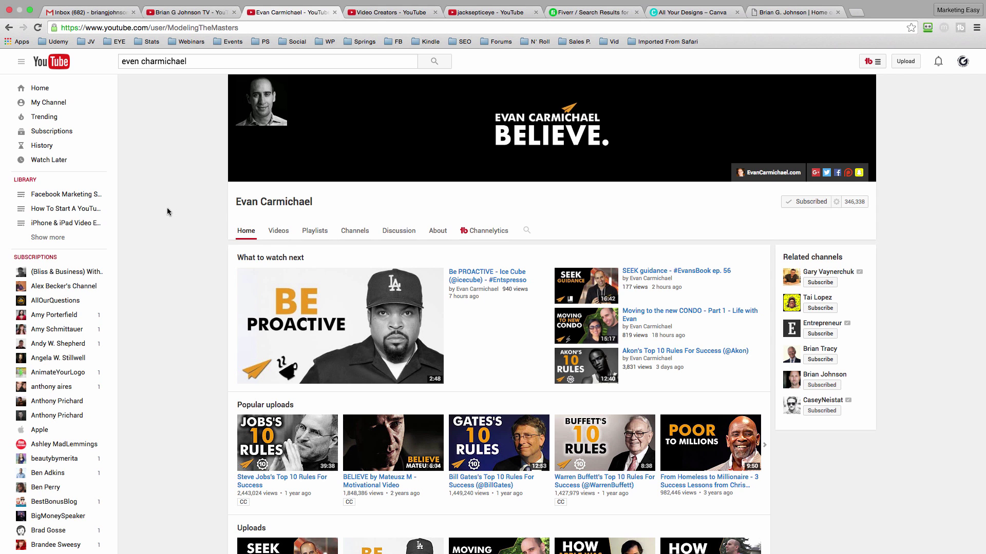
{"action": "left_click", "coordinate": [362, 12]}
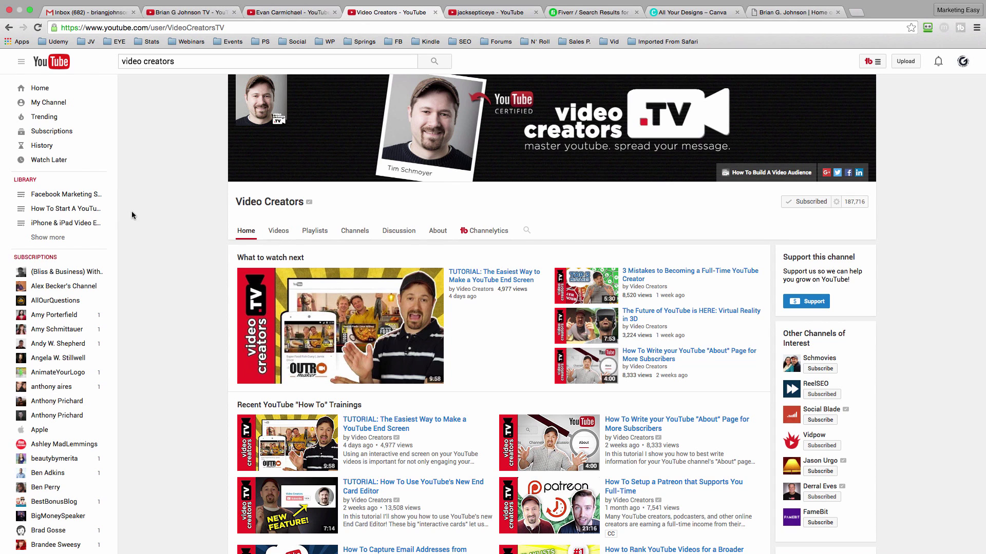
{"action": "left_click", "coordinate": [188, 13]}
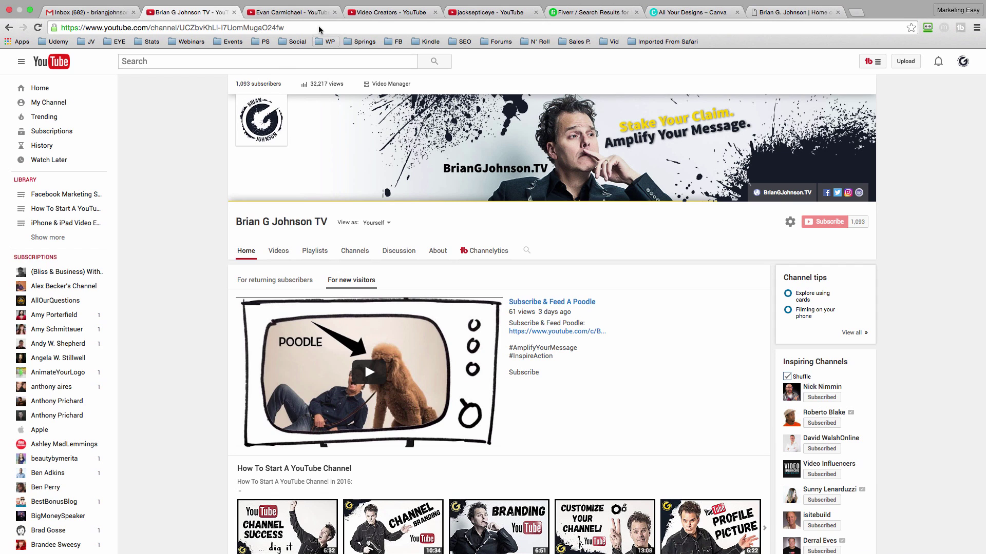
Revisit the Evan Carmichael channel and examine how the Video Creators branding carries from banner to video thumbnails
{"action": "key", "text": "ctrl+Tab"}
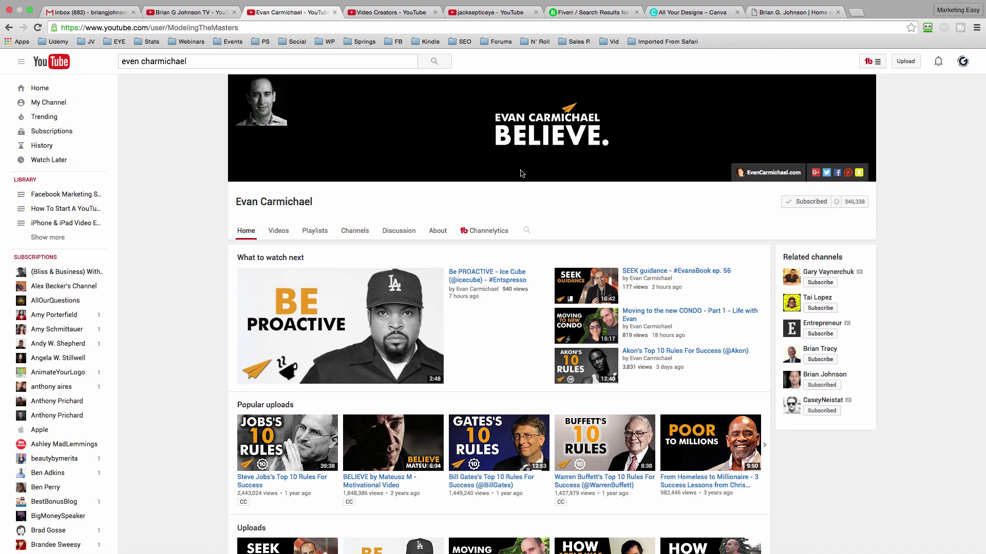
{"action": "left_click", "coordinate": [385, 12]}
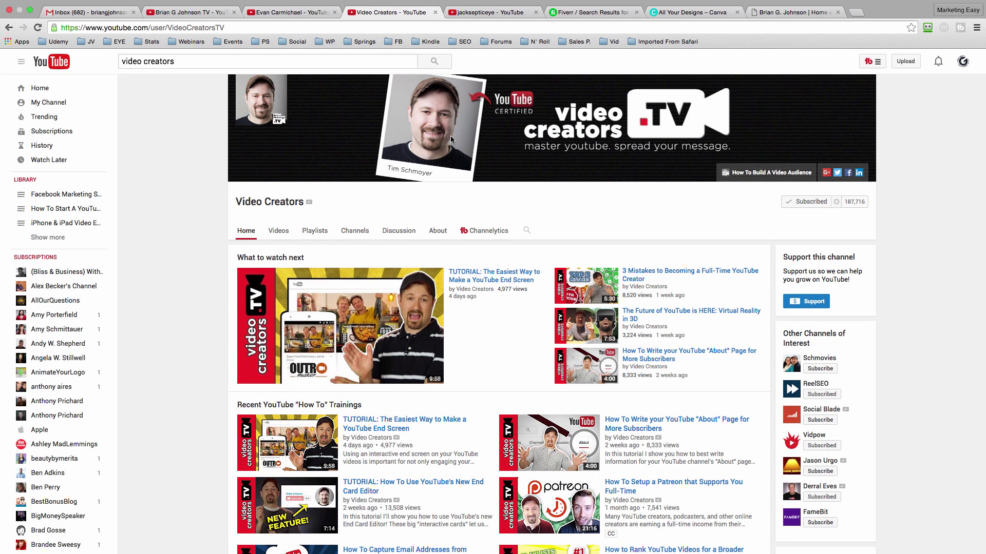
{"action": "scroll", "coordinate": [418, 293], "scroll_direction": "down", "scroll_amount": 3}
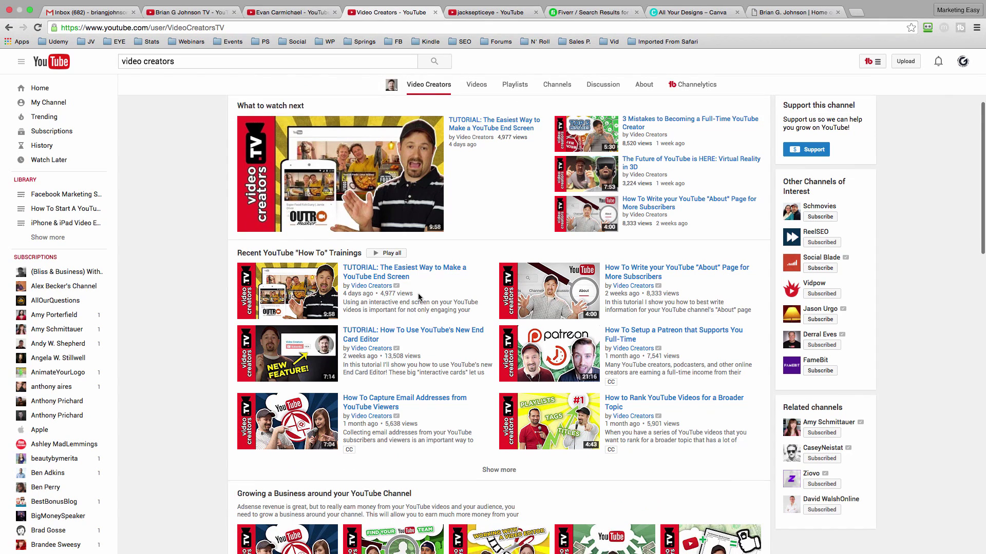
{"action": "scroll", "coordinate": [418, 293], "scroll_direction": "down", "scroll_amount": 3}
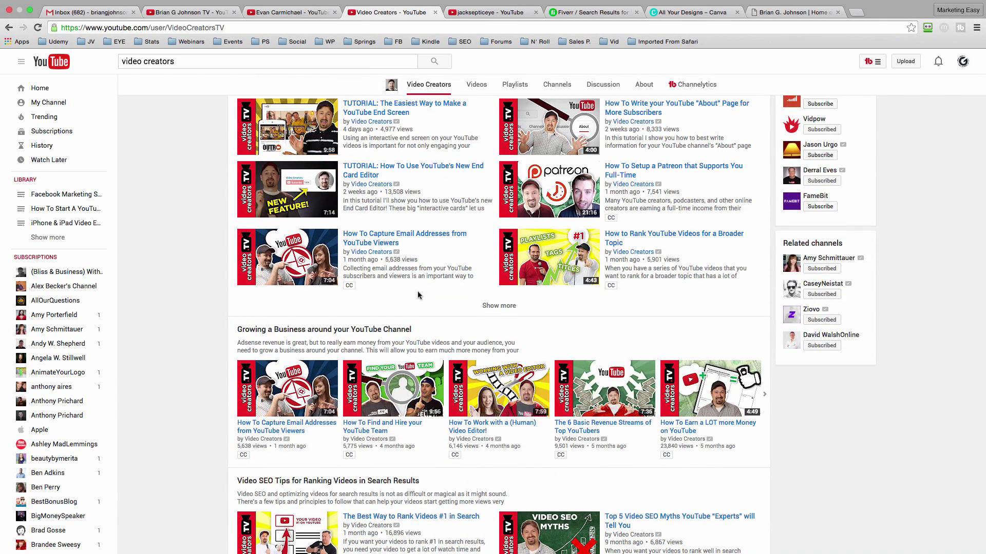
{"action": "scroll", "coordinate": [196, 184], "scroll_direction": "up", "scroll_amount": 6}
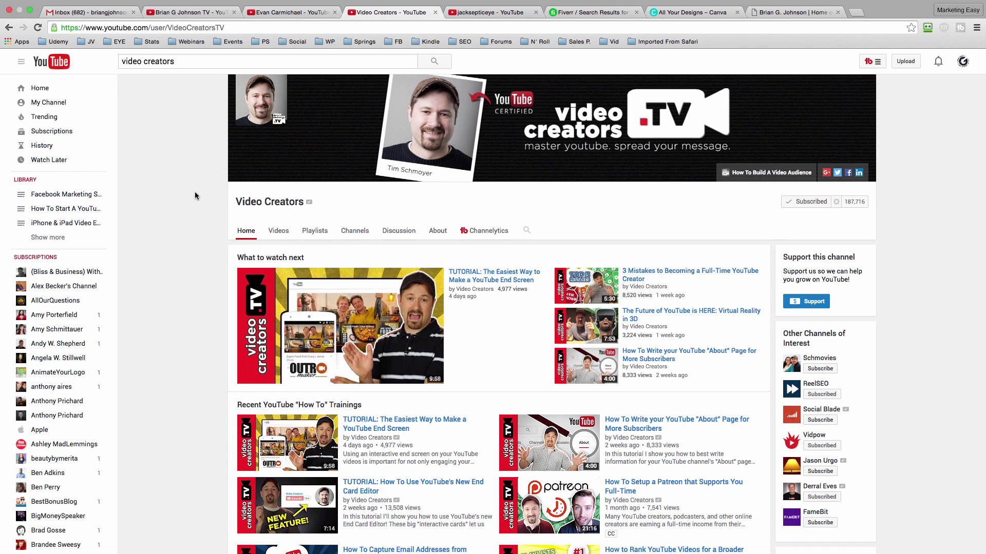
View the jacksepticeye channel's banner from its search results, and look at the Fiverr gigs for channel art
{"action": "key", "text": "ctrl+Tab"}
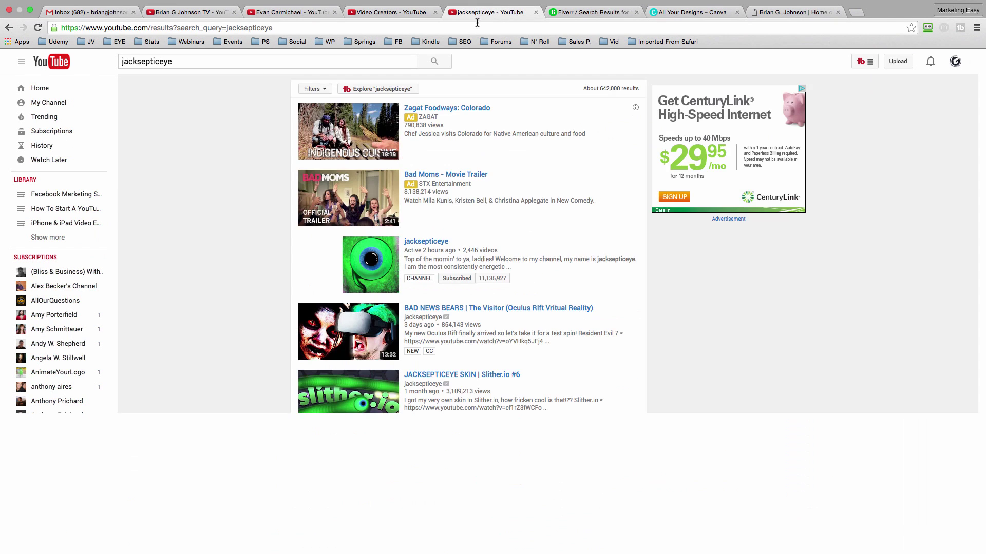
{"action": "left_click", "coordinate": [430, 243]}
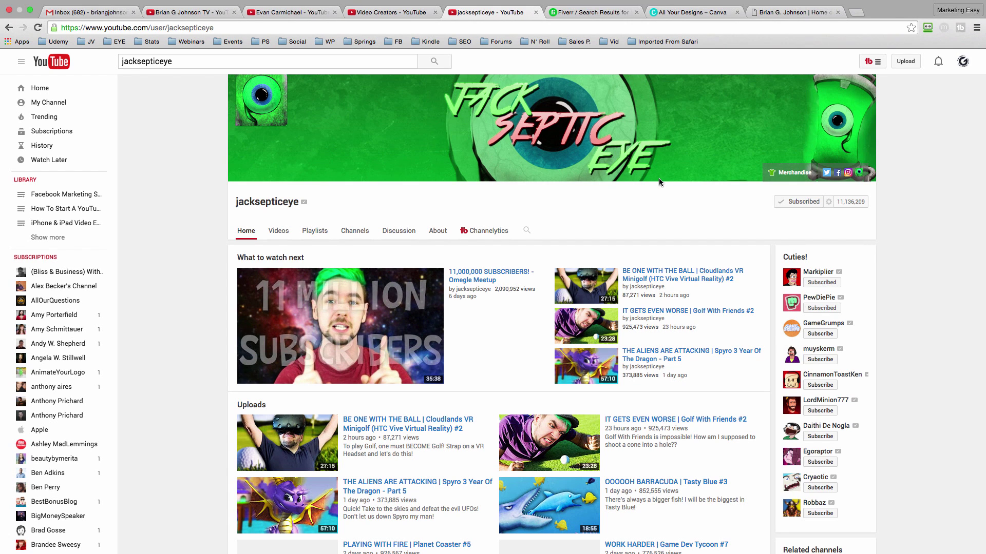
{"action": "left_click", "coordinate": [597, 16]}
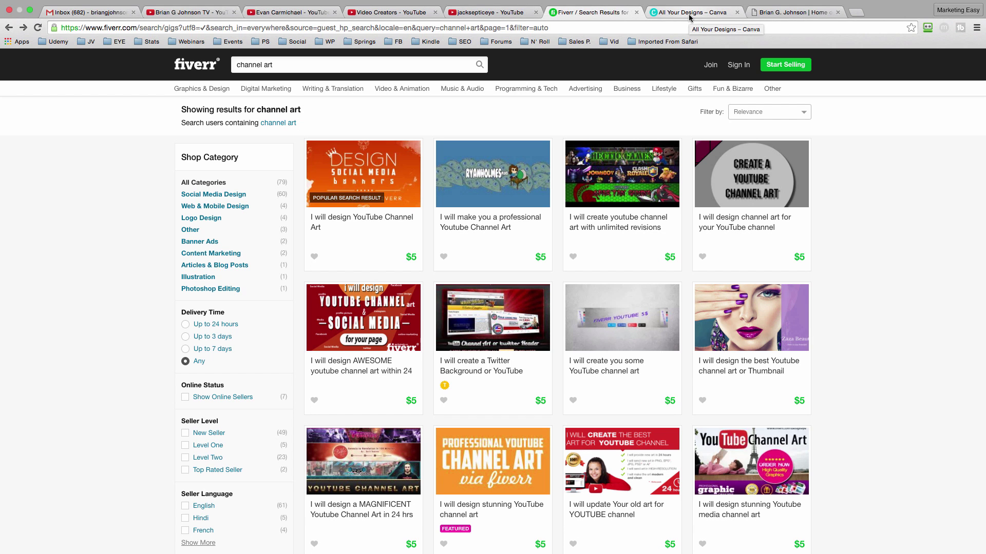
Start editing the channel art of Brian G Johnson TV and open the help page on how to create channel art
{"action": "left_click", "coordinate": [190, 12]}
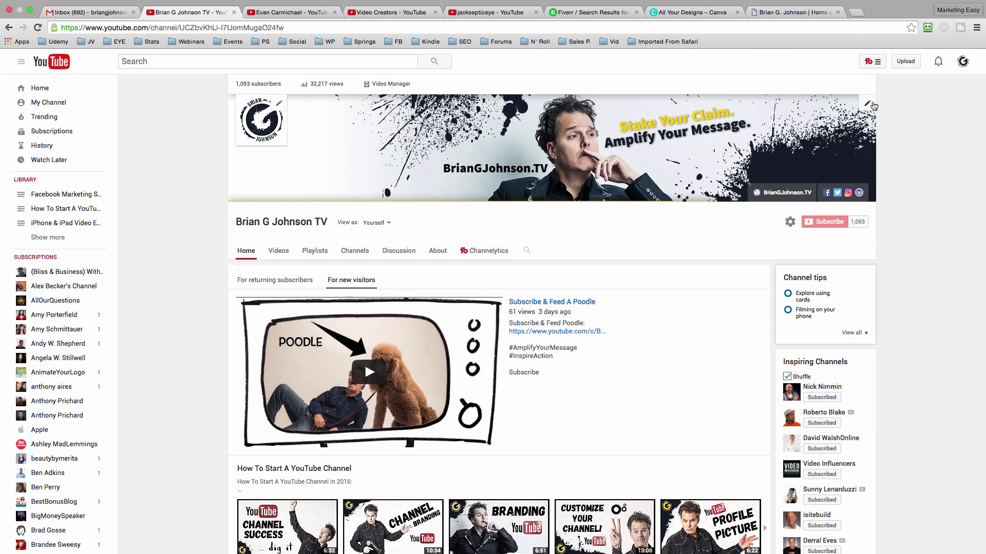
{"action": "left_click", "coordinate": [867, 105]}
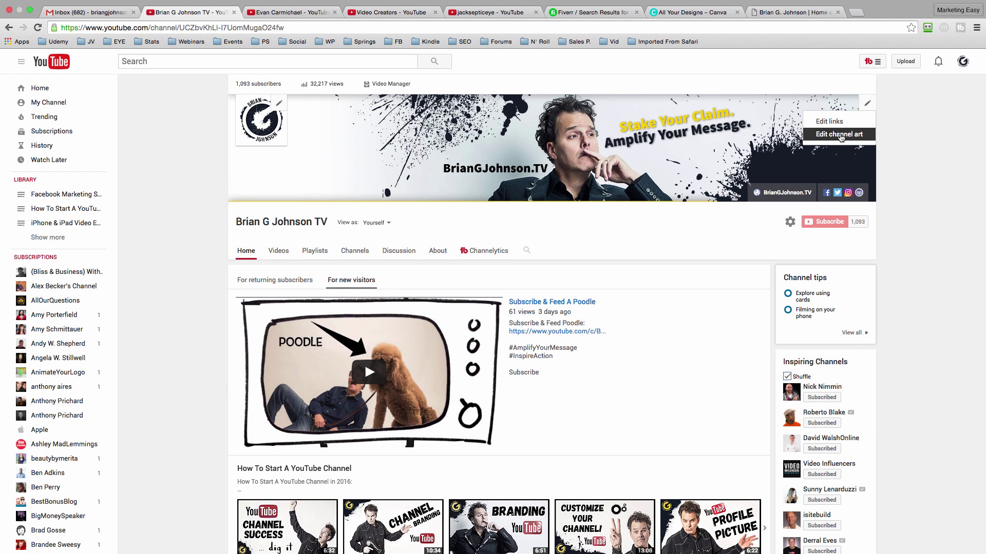
{"action": "left_click", "coordinate": [840, 134]}
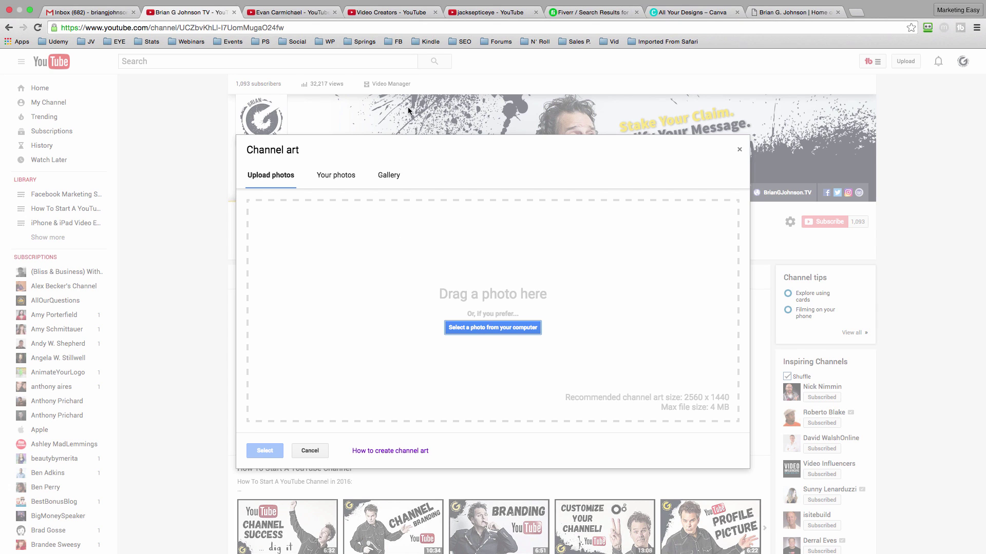
{"action": "left_click", "coordinate": [371, 452]}
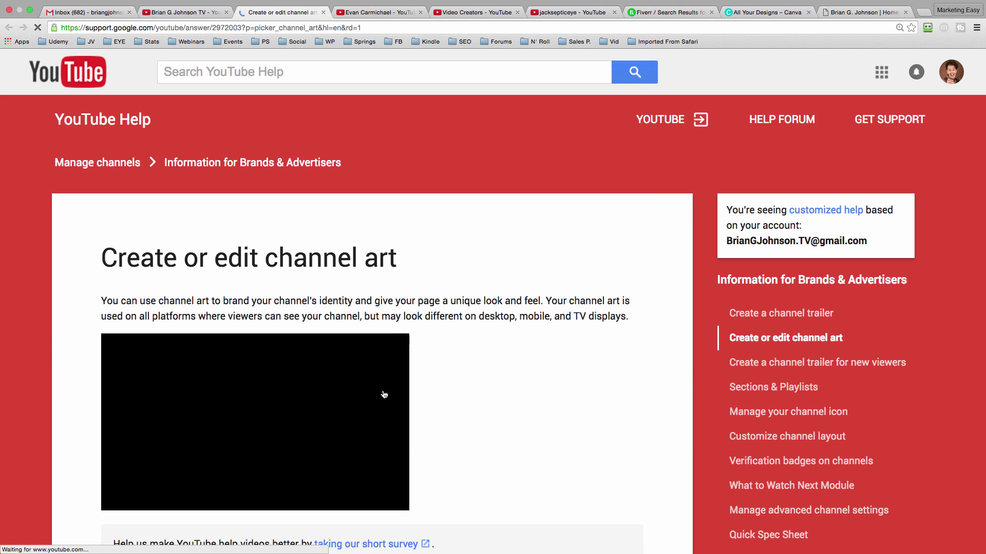
Read the help page's image guidelines for channel art, covering recommended dimensions, safe area, file size and the Channel Art Templates
{"action": "scroll", "coordinate": [429, 302], "scroll_direction": "down", "scroll_amount": 4}
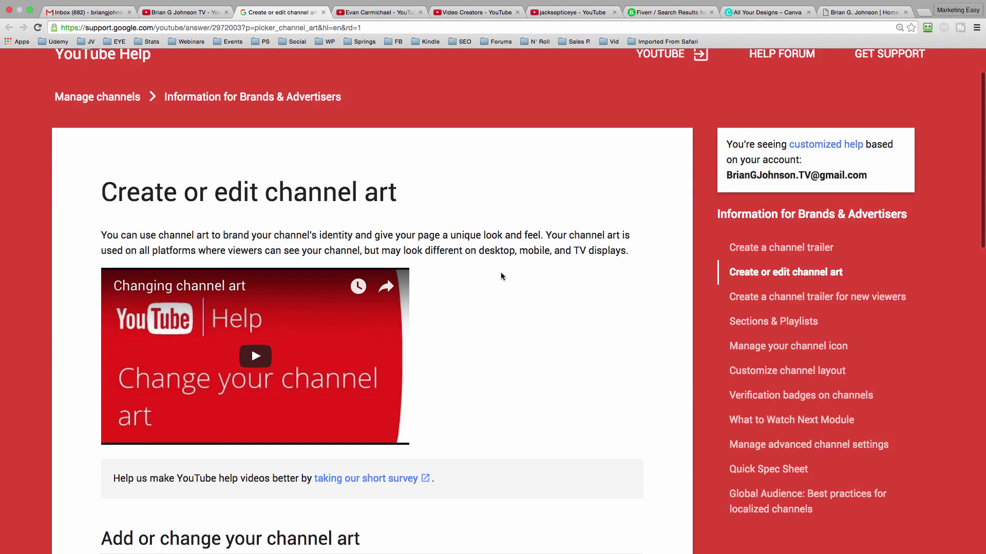
{"action": "scroll", "coordinate": [583, 273], "scroll_direction": "down", "scroll_amount": 10}
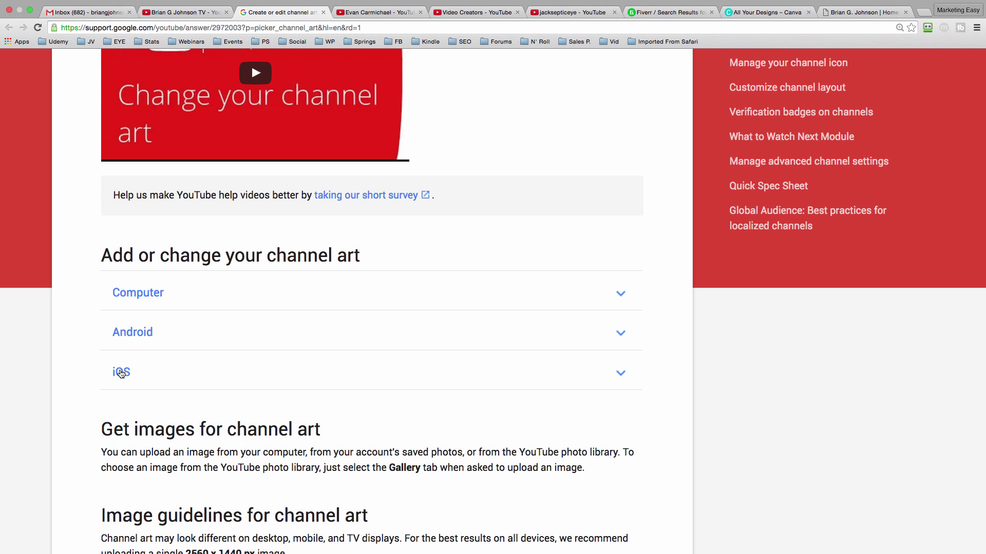
{"action": "scroll", "coordinate": [281, 324], "scroll_direction": "down", "scroll_amount": 5}
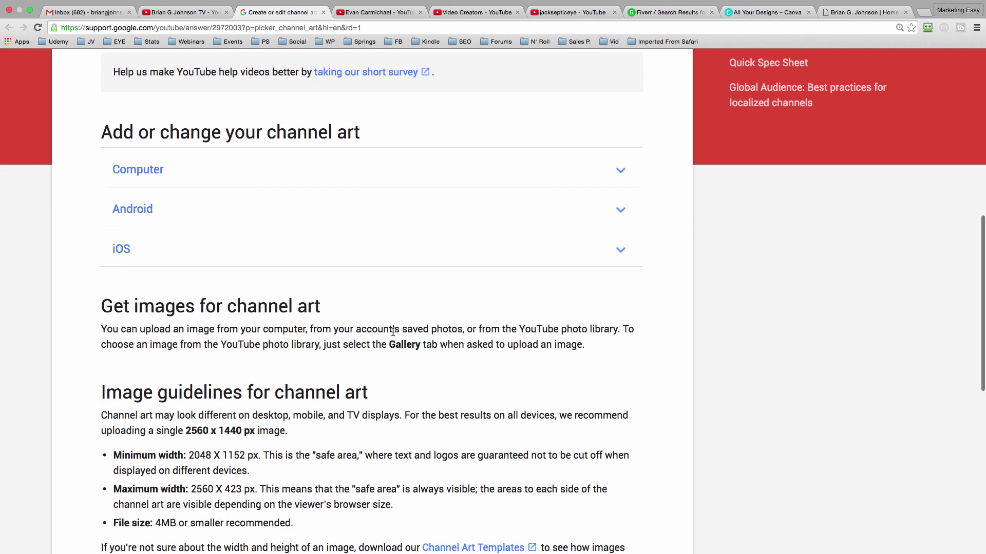
{"action": "scroll", "coordinate": [323, 346], "scroll_direction": "down", "scroll_amount": 7}
{"action": "left_click_drag", "start_coordinate": [190, 253], "coordinate": [255, 253]}
{"action": "left_click", "coordinate": [346, 267]}
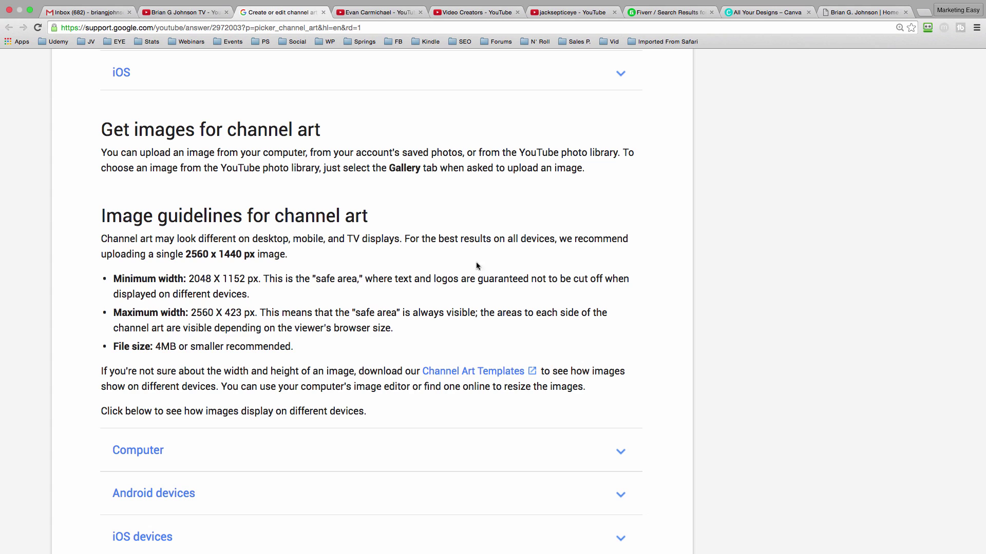
{"action": "scroll", "coordinate": [485, 271], "scroll_direction": "down", "scroll_amount": 2}
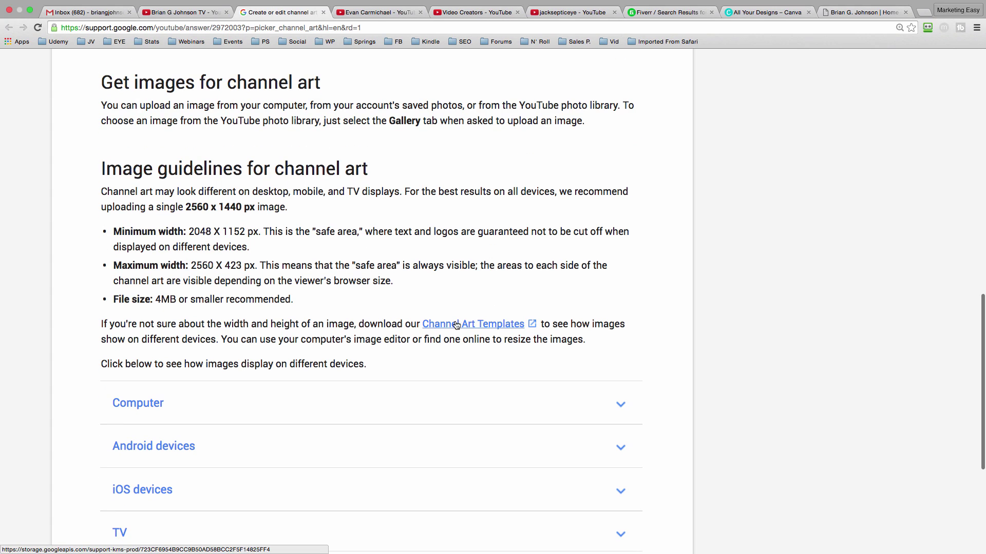
{"action": "left_click_drag", "start_coordinate": [391, 324], "coordinate": [536, 322]}
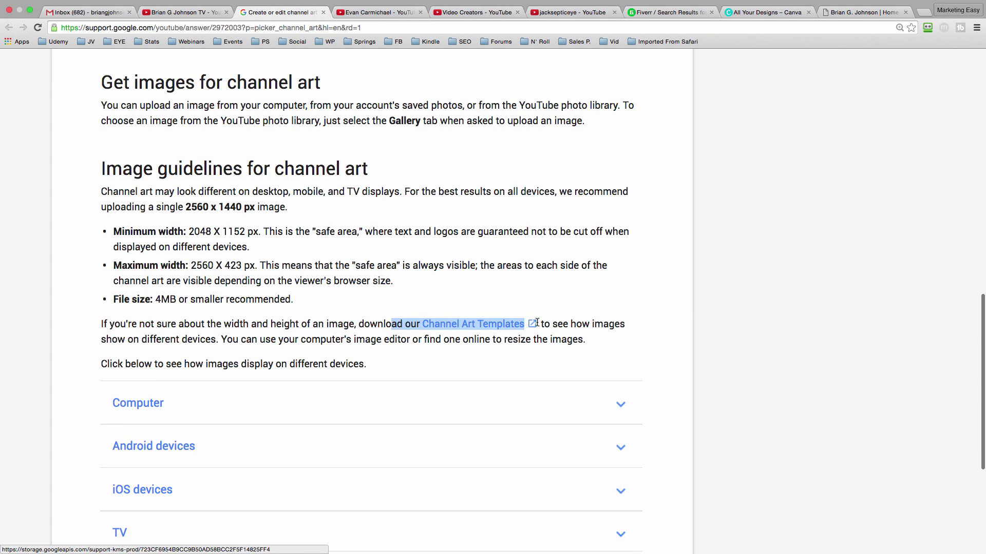
{"action": "left_click", "coordinate": [577, 286]}
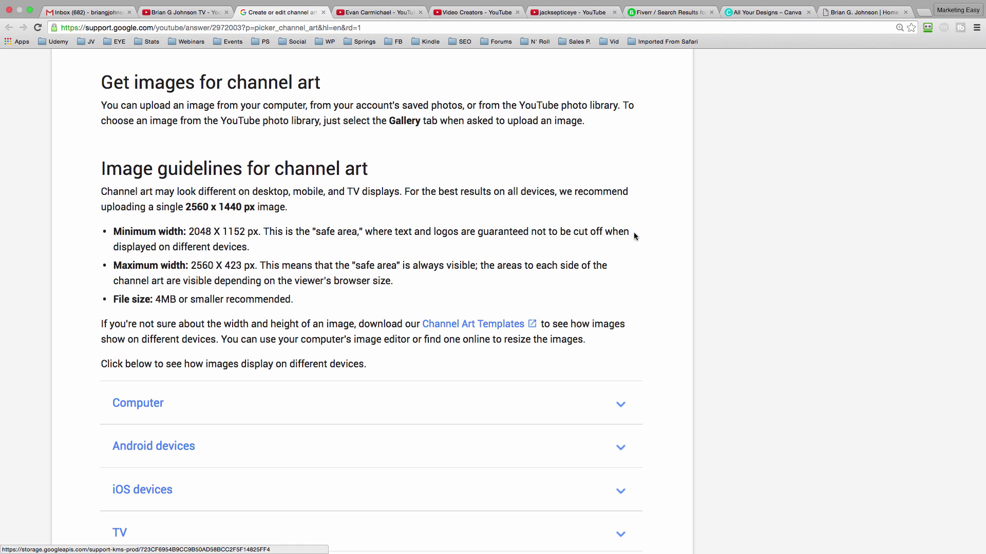
Switch to Canva and look through the existing designs in the account
{"action": "left_click", "coordinate": [749, 12]}
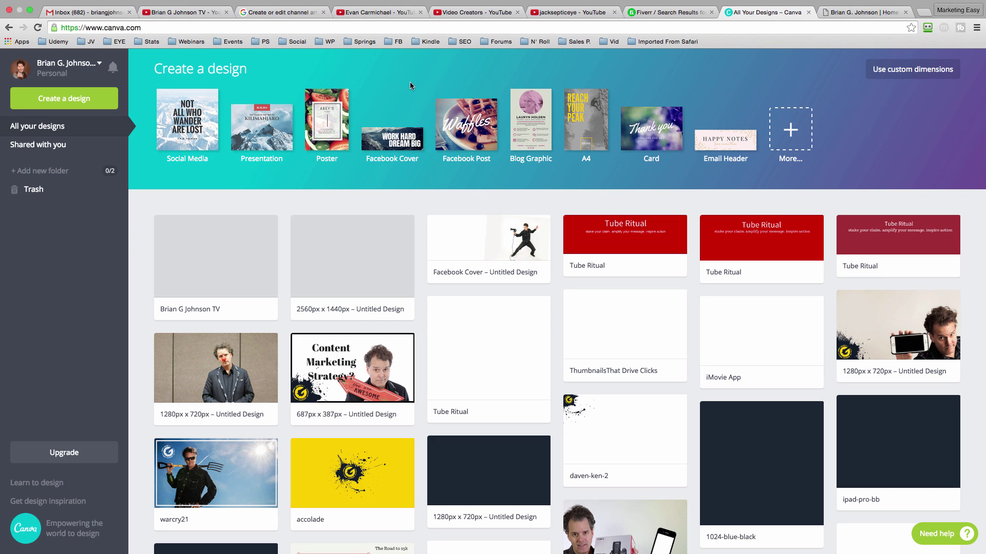
{"action": "scroll", "coordinate": [437, 195], "scroll_direction": "down", "scroll_amount": 3}
{"action": "scroll", "coordinate": [439, 219], "scroll_direction": "down", "scroll_amount": 3}
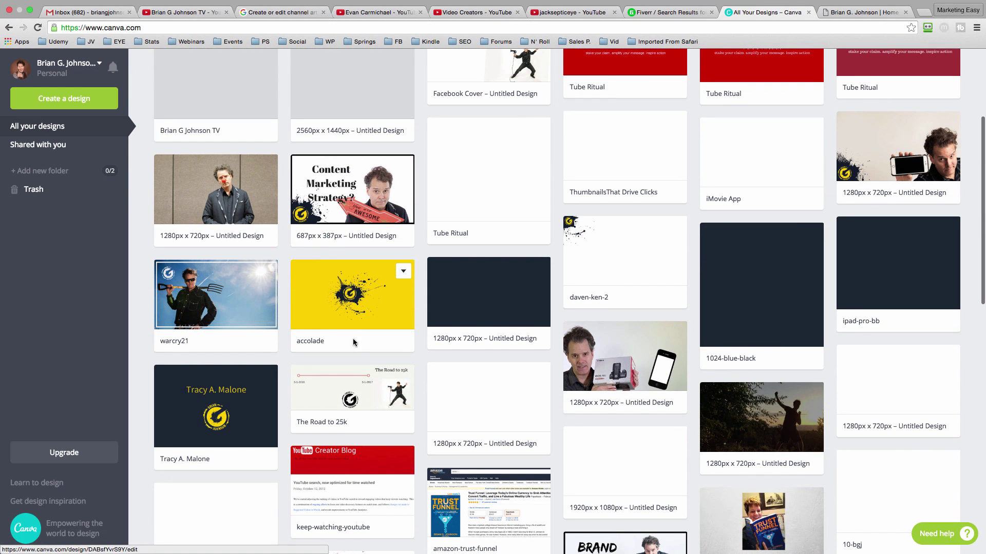
{"action": "scroll", "coordinate": [353, 338], "scroll_direction": "down", "scroll_amount": 2}
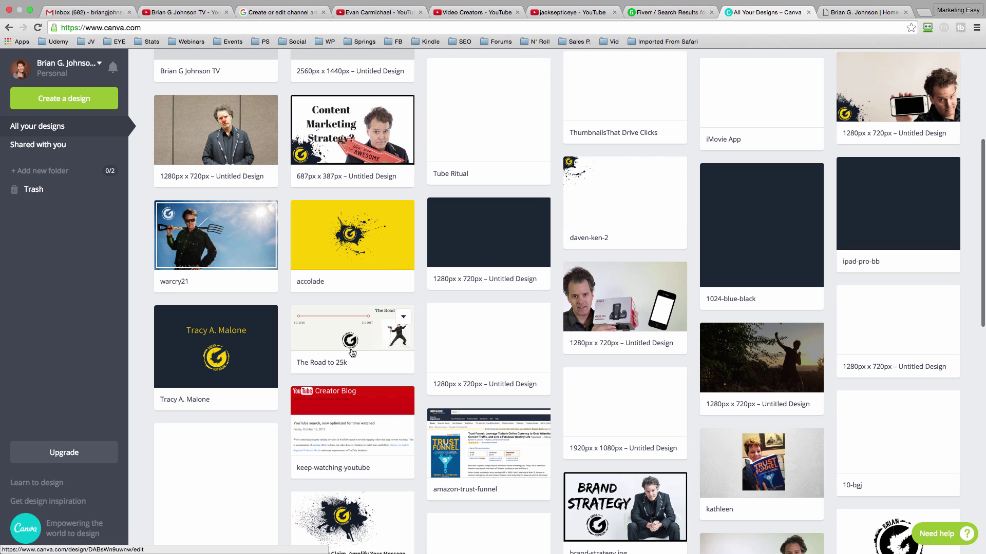
{"action": "scroll", "coordinate": [390, 373], "scroll_direction": "down", "scroll_amount": 2}
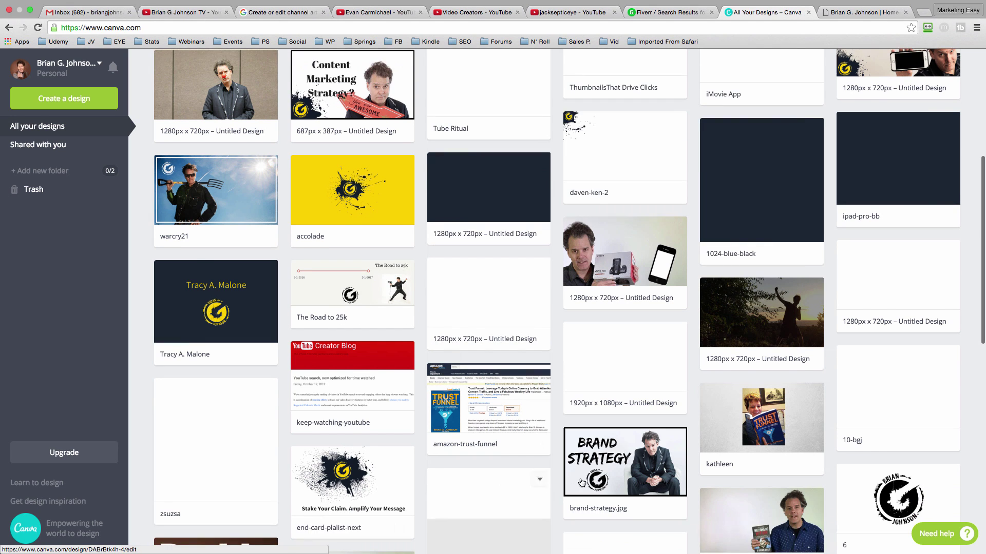
{"action": "scroll", "coordinate": [539, 465], "scroll_direction": "up", "scroll_amount": 10}
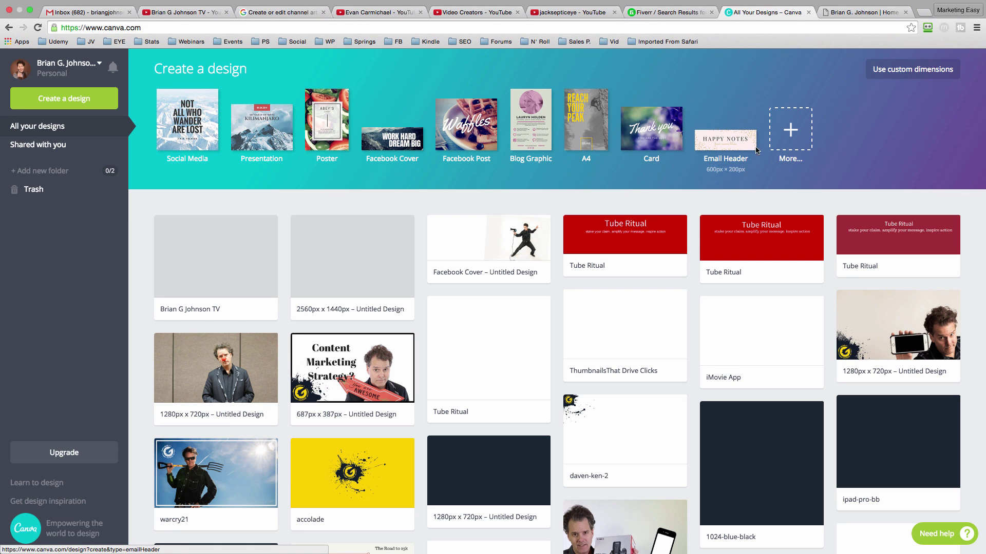
Create a new blank Canva design using the YouTube Channel Art format from the full list of design types
{"action": "left_click", "coordinate": [790, 130]}
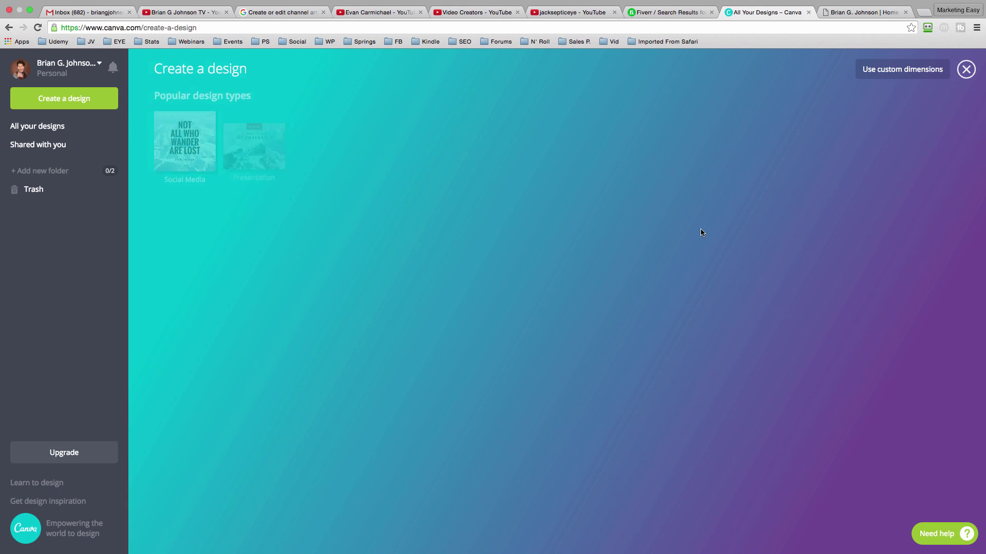
{"action": "scroll", "coordinate": [171, 250], "scroll_direction": "down", "scroll_amount": 6}
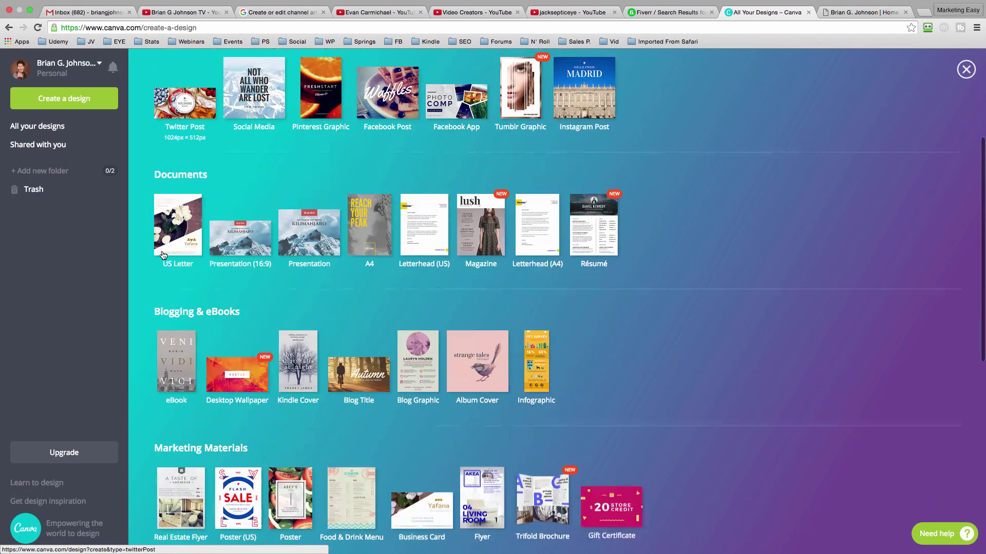
{"action": "scroll", "coordinate": [162, 255], "scroll_direction": "down", "scroll_amount": 4}
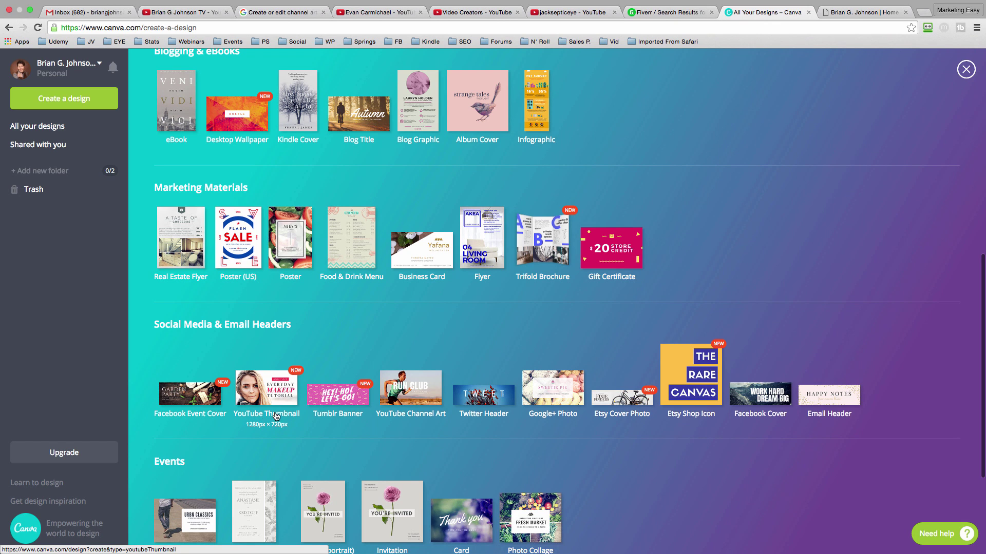
{"action": "left_click", "coordinate": [423, 391]}
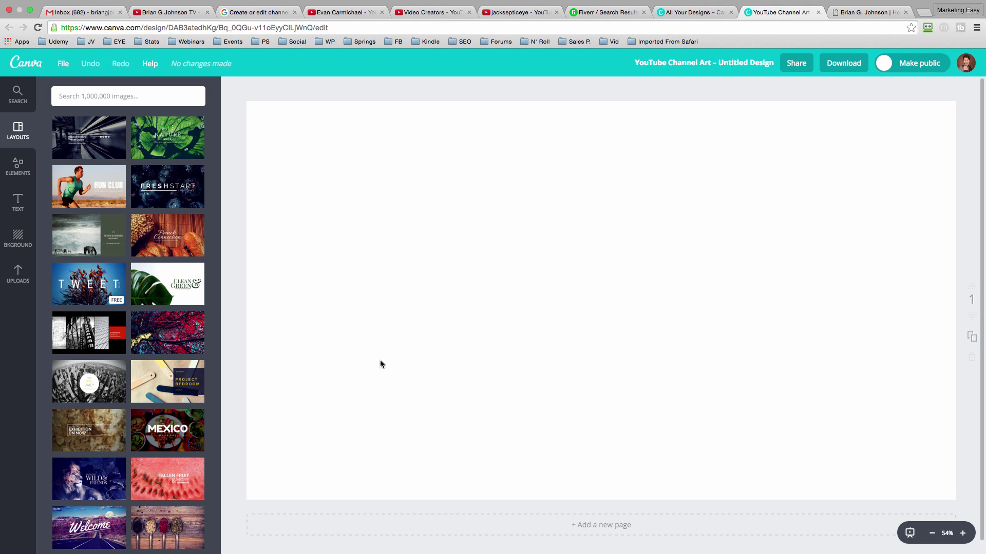
Add the uploaded channel art safe-area template image to the page and enlarge it to cover the whole canvas
{"action": "left_click", "coordinate": [18, 282]}
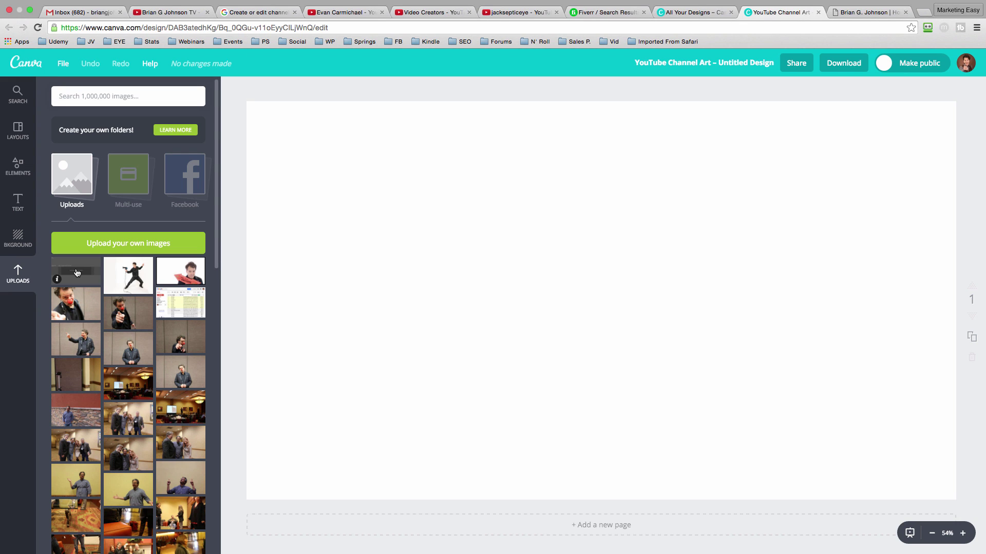
{"action": "left_click", "coordinate": [135, 247]}
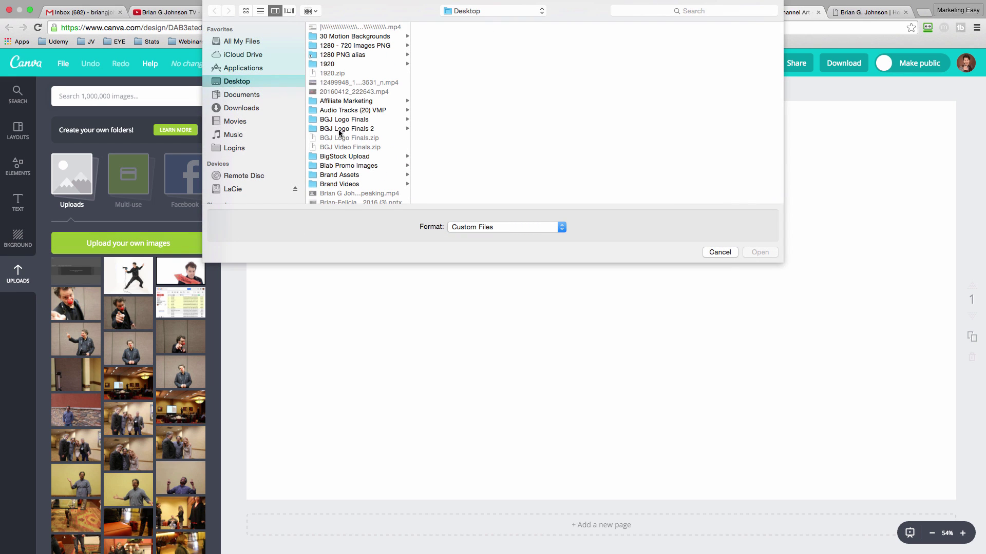
{"action": "left_click", "coordinate": [718, 252]}
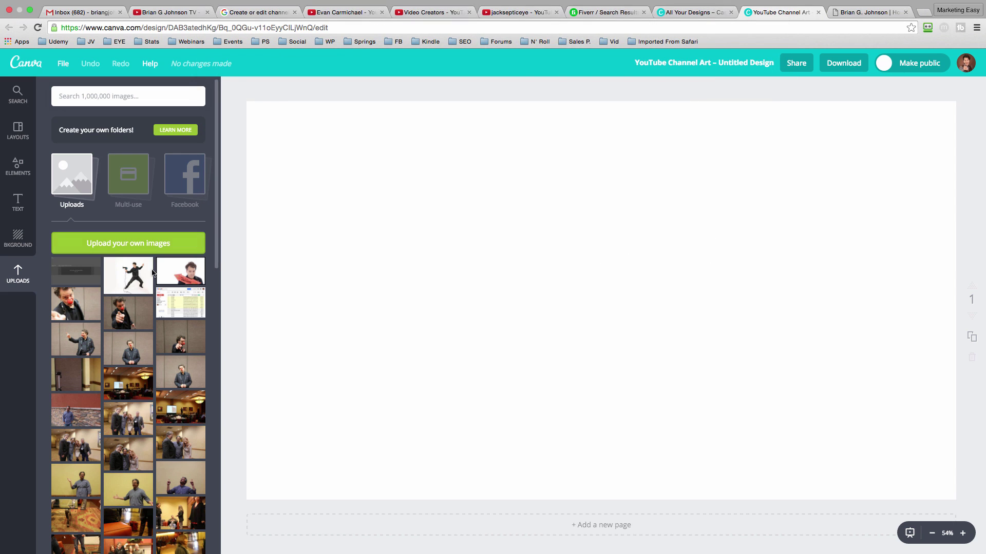
{"action": "left_click", "coordinate": [78, 270]}
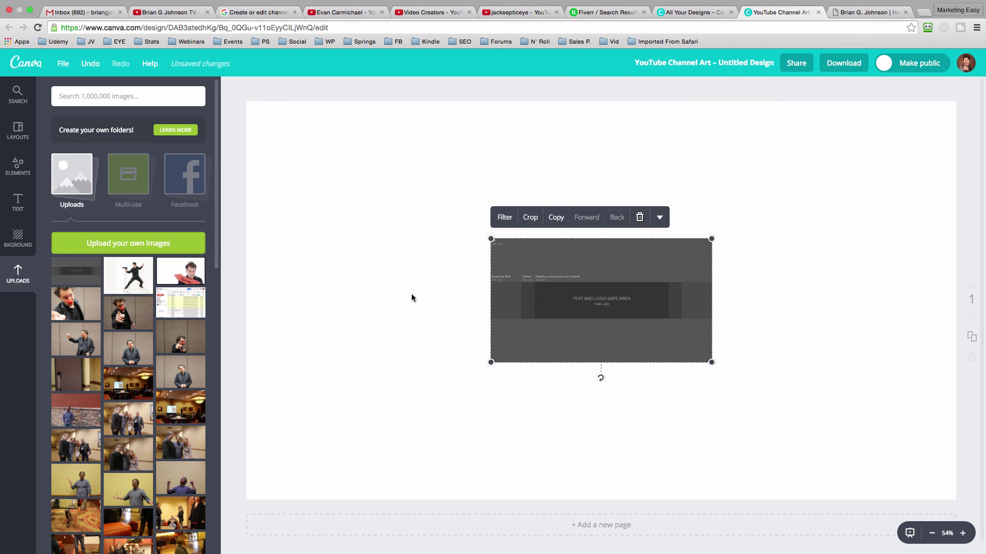
{"action": "left_click_drag", "start_coordinate": [78, 271], "coordinate": [973, 468]}
{"action": "left_click", "coordinate": [972, 469]}
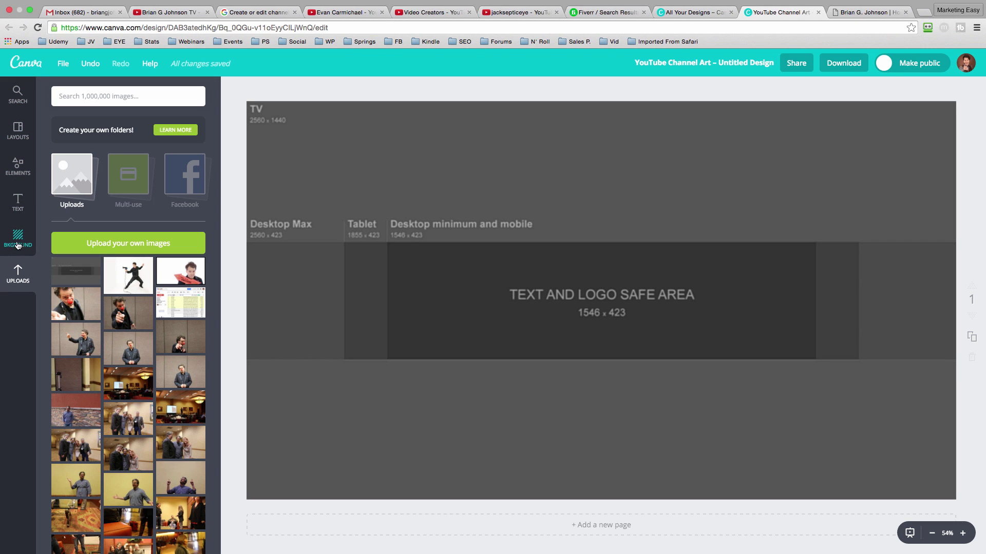
Browse the ready-made text layouts for a title design
{"action": "left_click", "coordinate": [17, 205]}
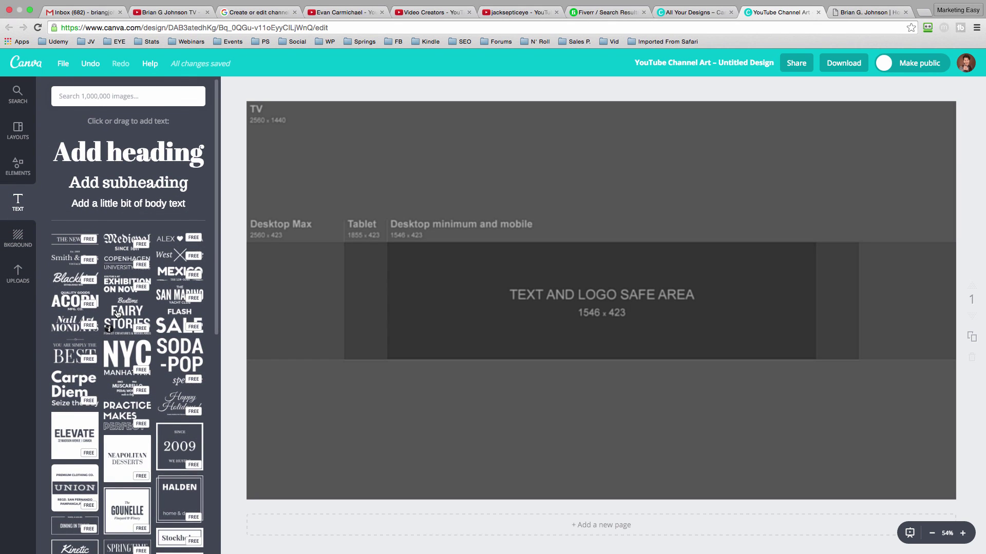
{"action": "scroll", "coordinate": [135, 338], "scroll_direction": "down", "scroll_amount": 1}
{"action": "scroll", "coordinate": [135, 341], "scroll_direction": "down", "scroll_amount": 3}
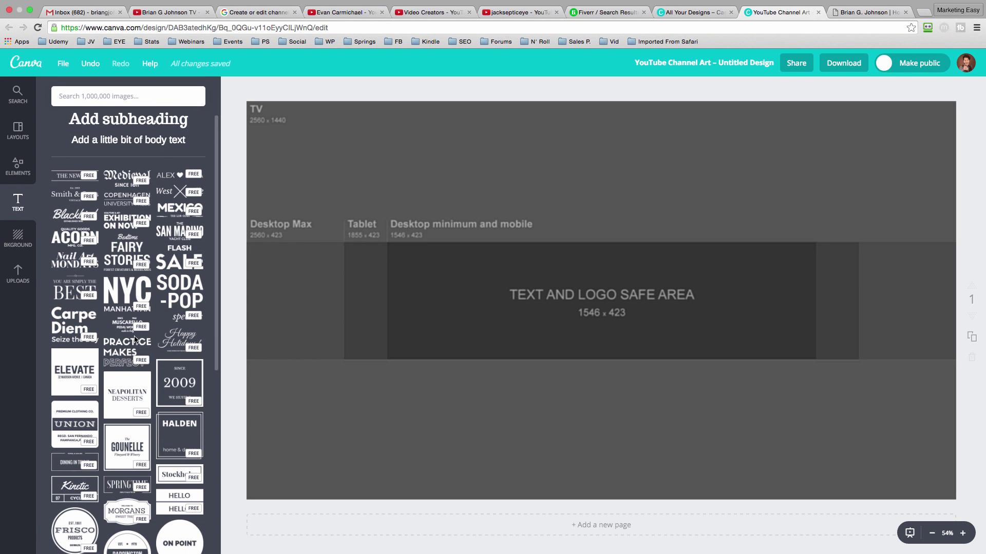
{"action": "scroll", "coordinate": [135, 341], "scroll_direction": "down", "scroll_amount": 2}
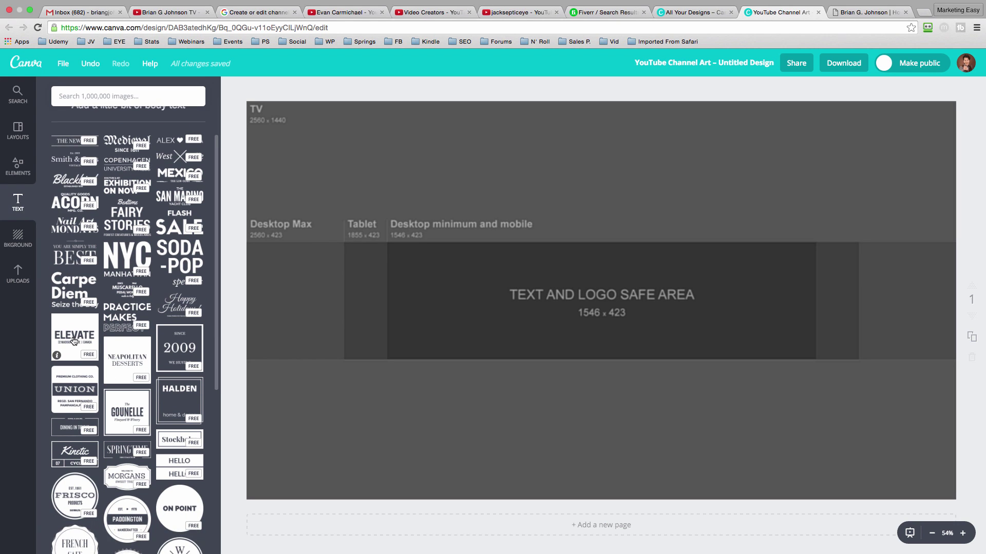
Review the Evan Carmichael, Video Creators and Brian G Johnson TV channel banners, and return to the Canva channel art design
{"action": "left_click", "coordinate": [350, 13]}
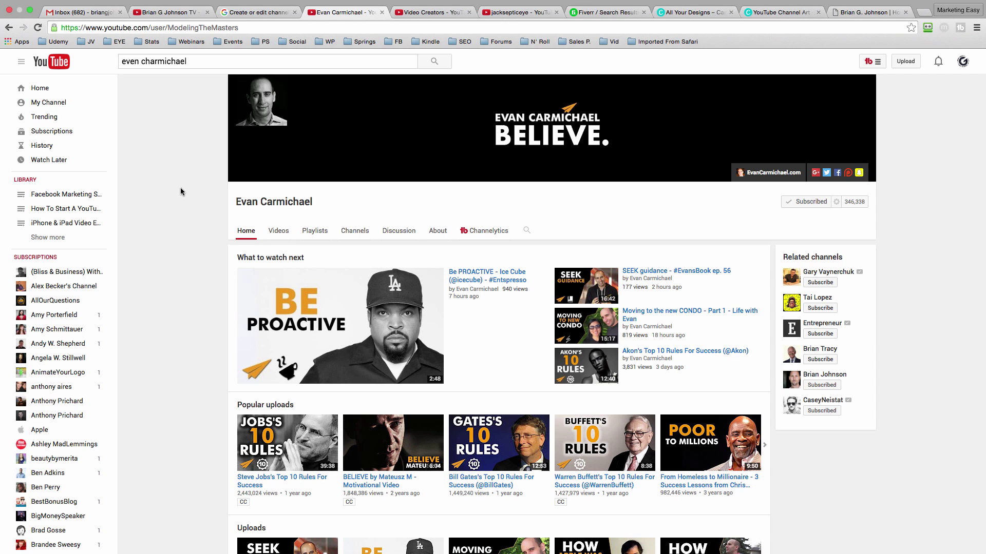
{"action": "left_click", "coordinate": [415, 14]}
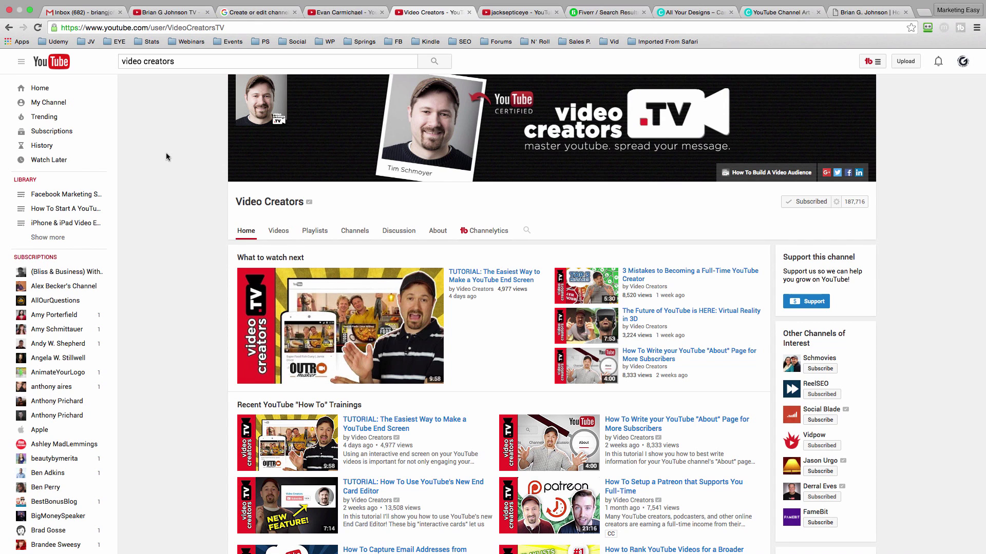
{"action": "left_click", "coordinate": [177, 10]}
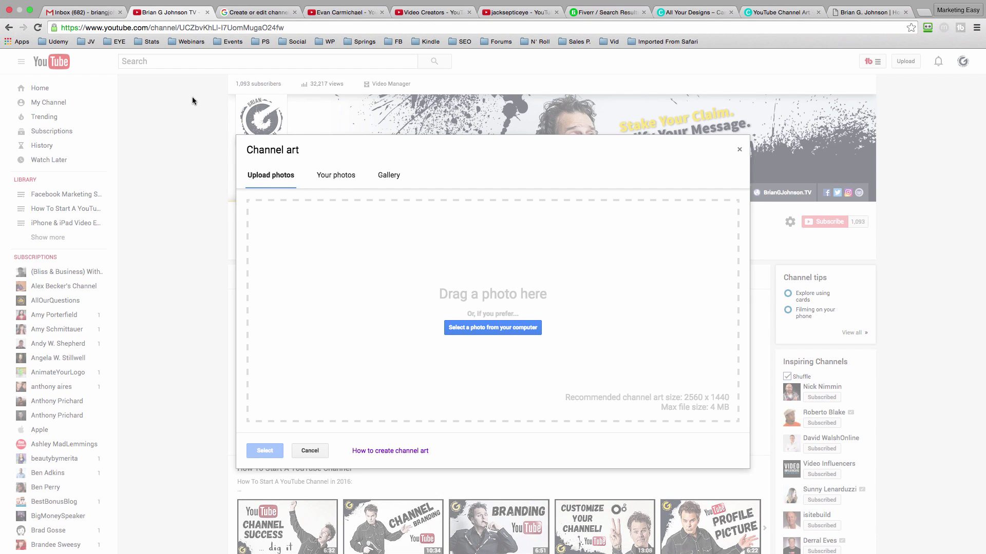
{"action": "left_click", "coordinate": [738, 151]}
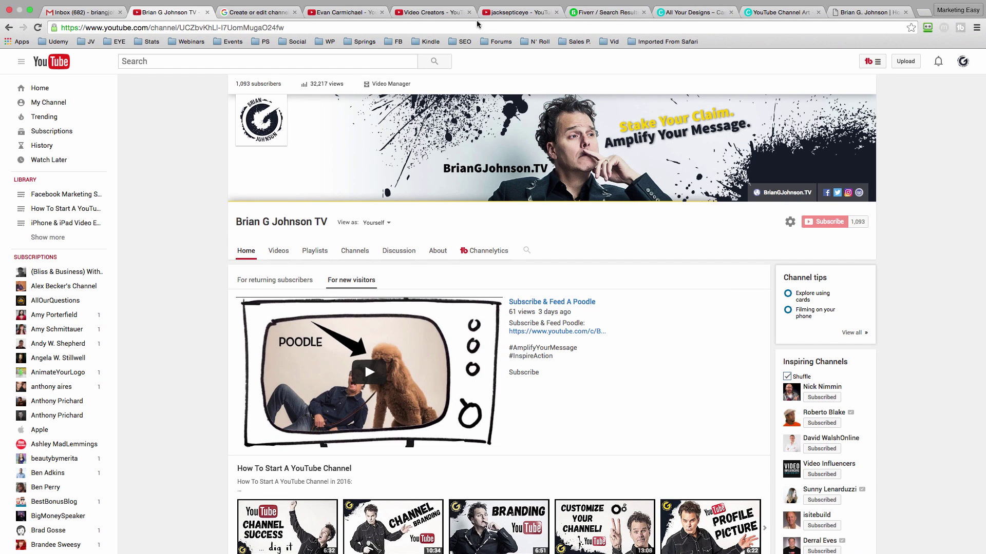
{"action": "left_click", "coordinate": [692, 14]}
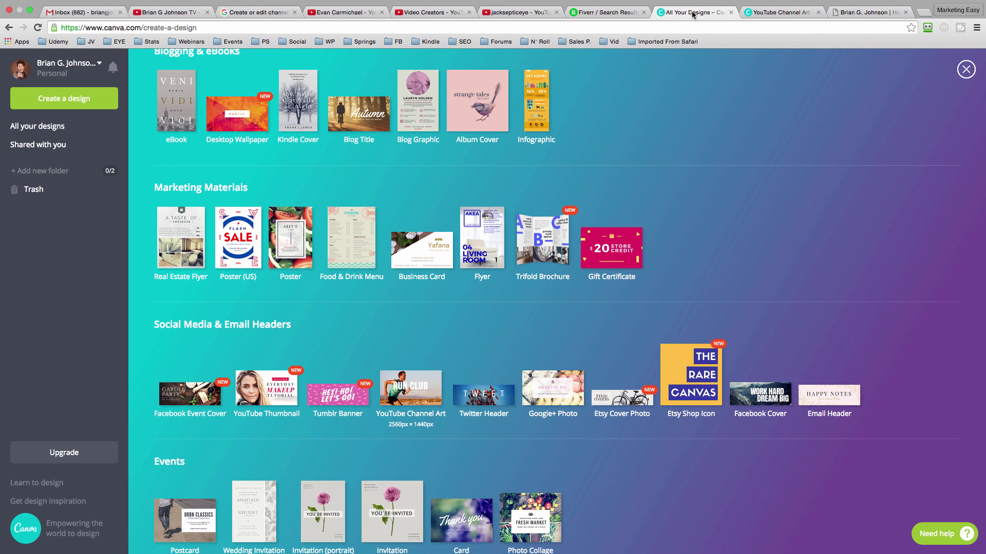
{"action": "left_click", "coordinate": [779, 12]}
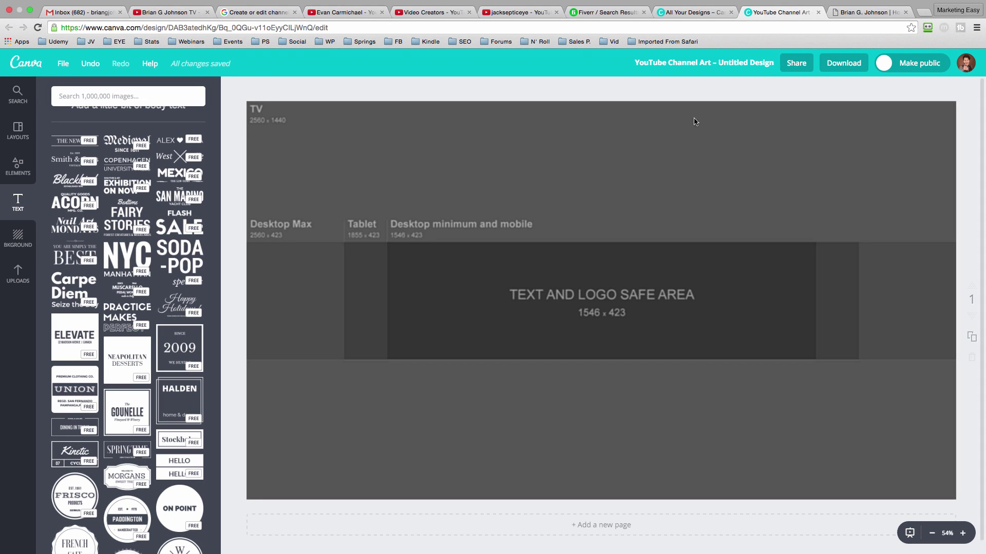
Add the ELEVATE text layout to the design and replace its heading with the channel name "Brian G Johnson TV"
{"action": "left_click", "coordinate": [74, 339]}
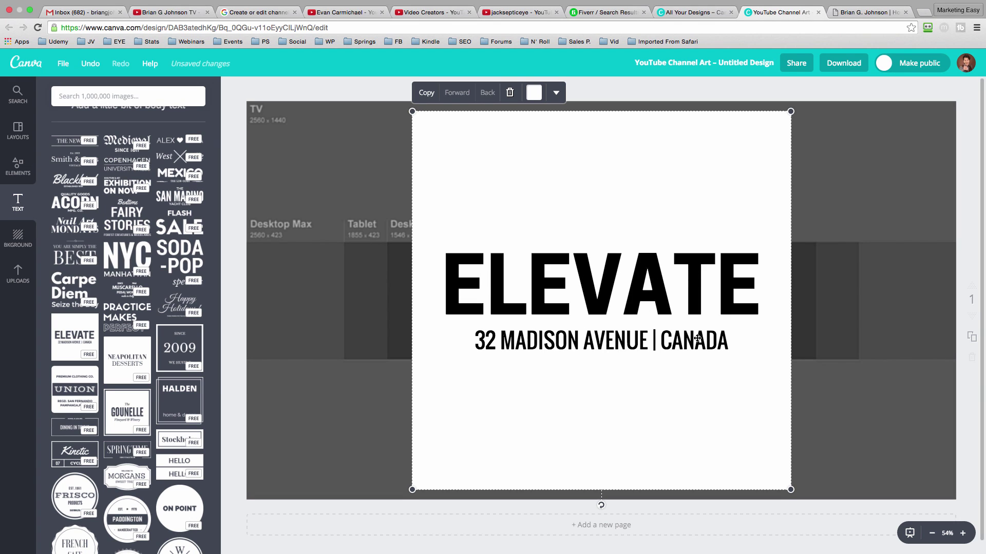
{"action": "double_click", "coordinate": [626, 293]}
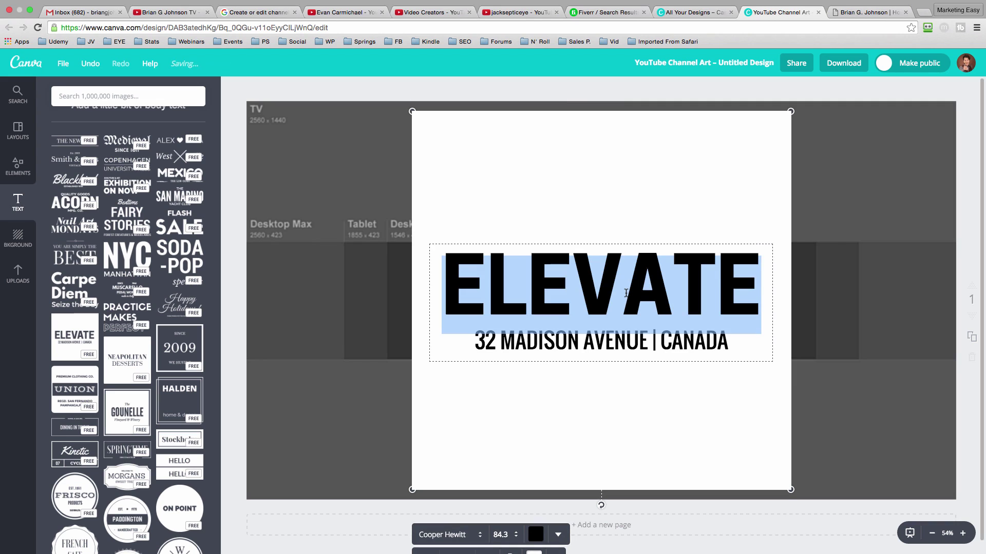
{"action": "type", "text": "Brian G. O"}
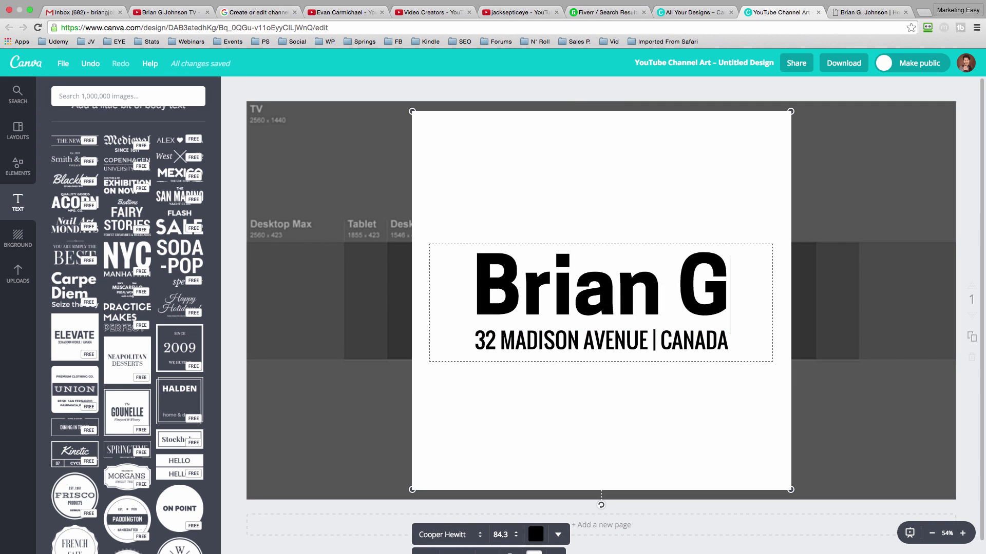
{"action": "key", "text": "BackSpace"}
{"action": "type", "text": "J"}
{"action": "key", "text": "BackSpace"}
{"action": "key", "text": "BackSpace"}
{"action": "key", "text": "BackSpace"}
{"action": "type", "text": "J"}
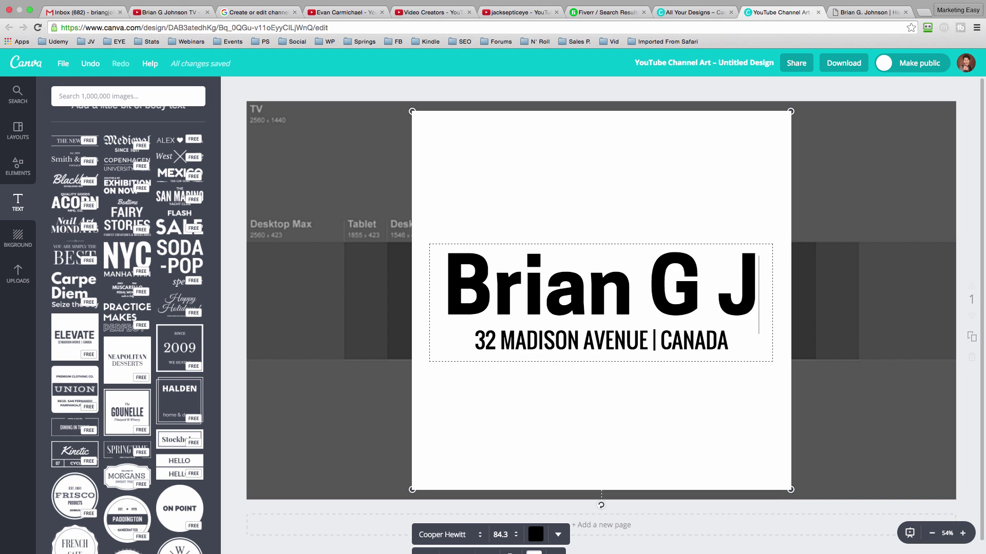
{"action": "type", "text": "ohnson TV"}
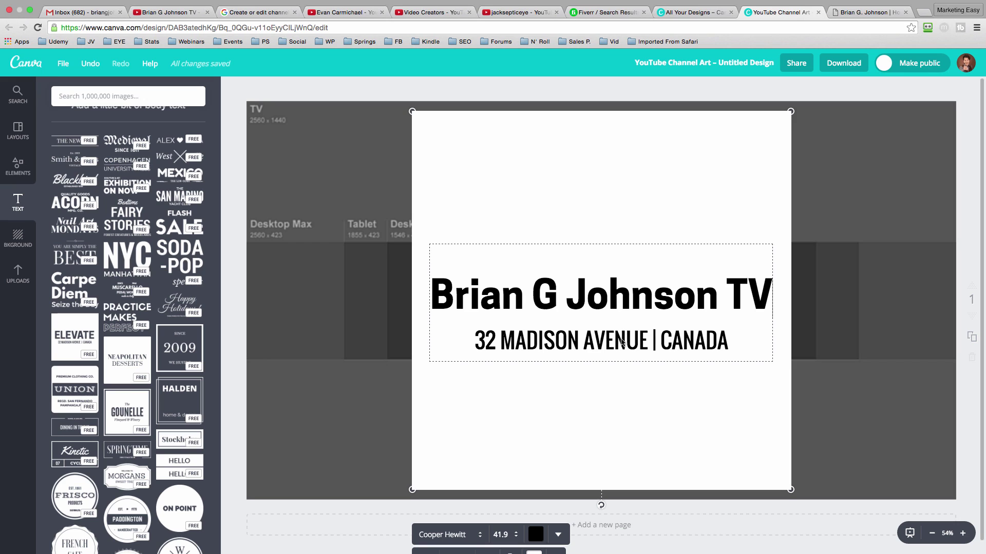
{"action": "left_click", "coordinate": [743, 386]}
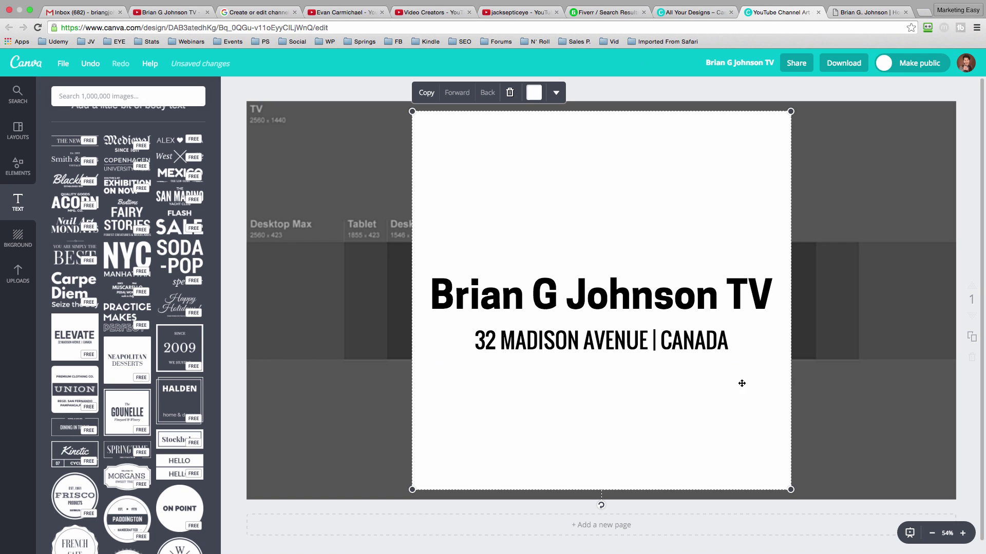
Replace the address line under the heading with "#AmplifyYourMessage #InsireAction" and slightly enlarge the whole text layout
{"action": "double_click", "coordinate": [704, 342]}
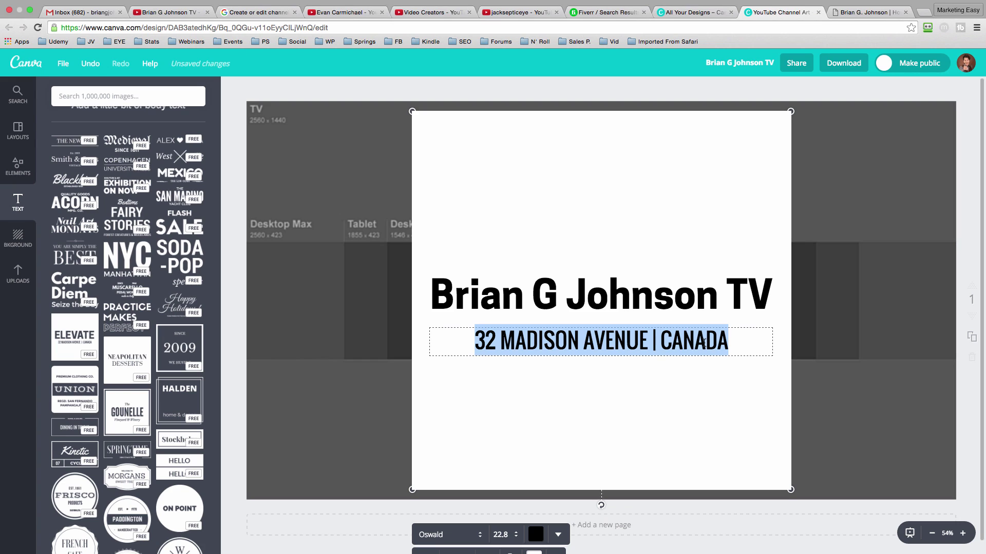
{"action": "key", "text": "BackSpace"}
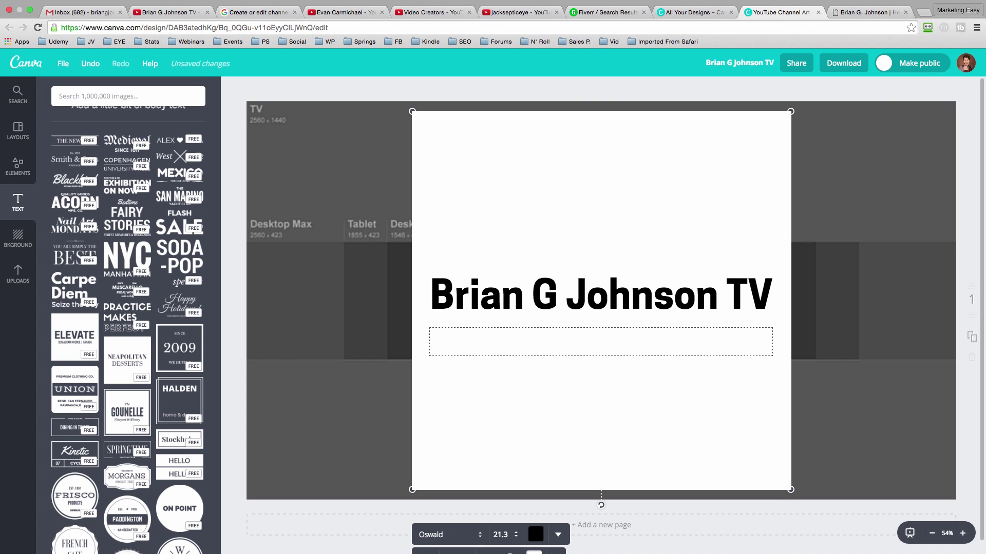
{"action": "type", "text": "#Amplify"}
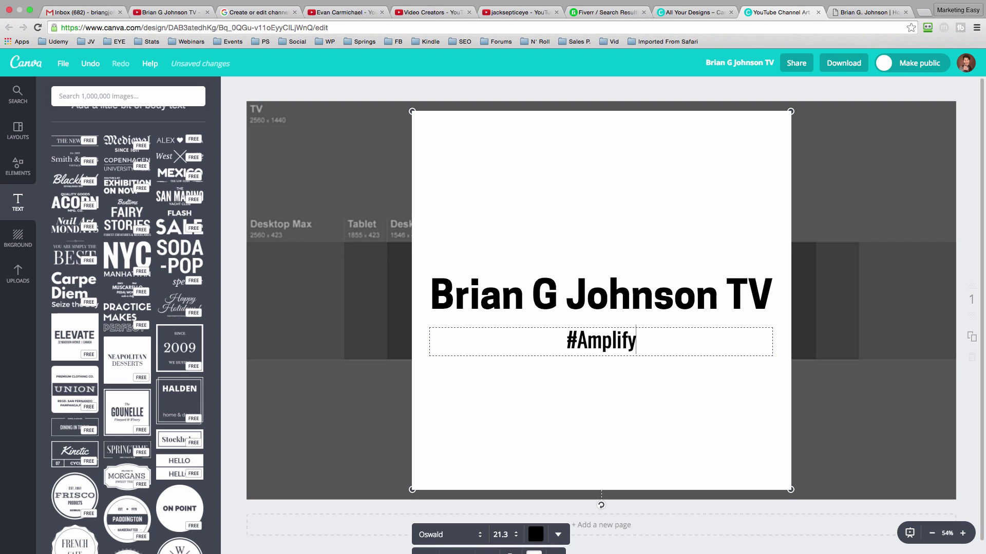
{"action": "type", "text": "YourMessage "}
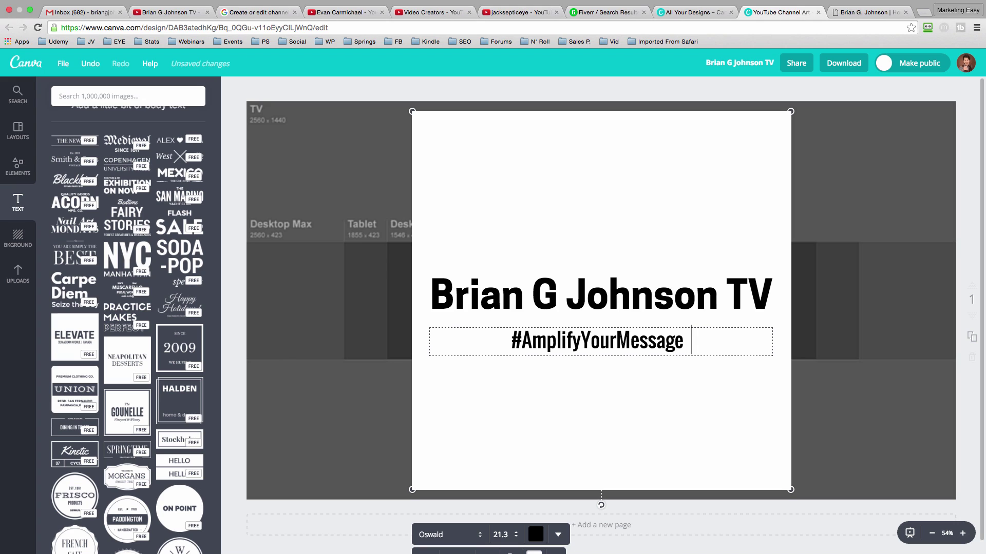
{"action": "type", "text": " #"}
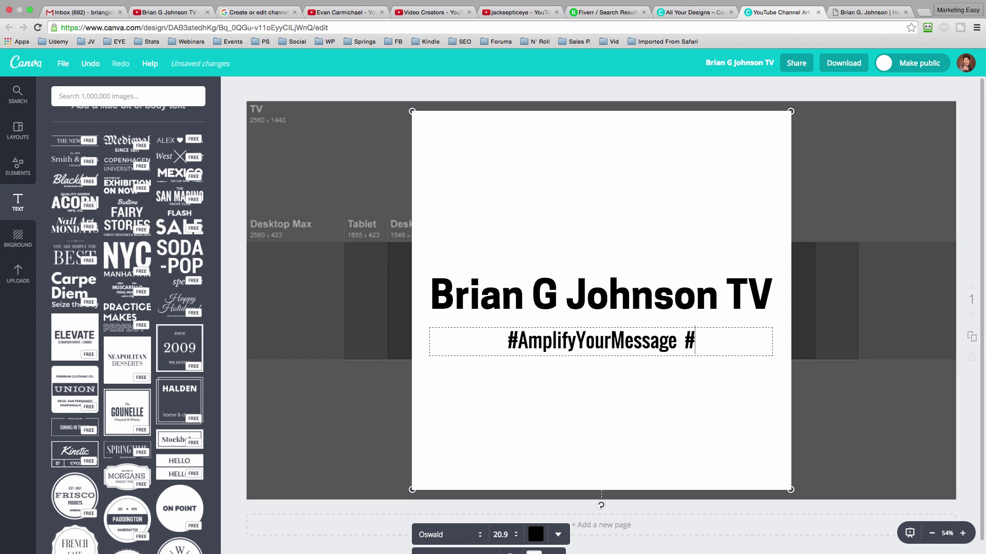
{"action": "type", "text": "Insp"}
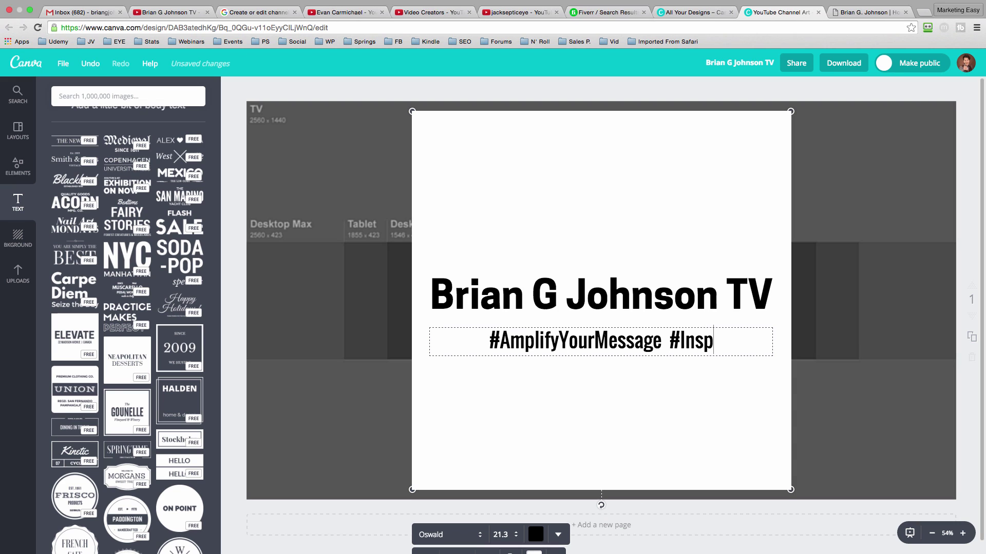
{"action": "key", "text": "BackSpace"}
{"action": "type", "text": "ireAction"}
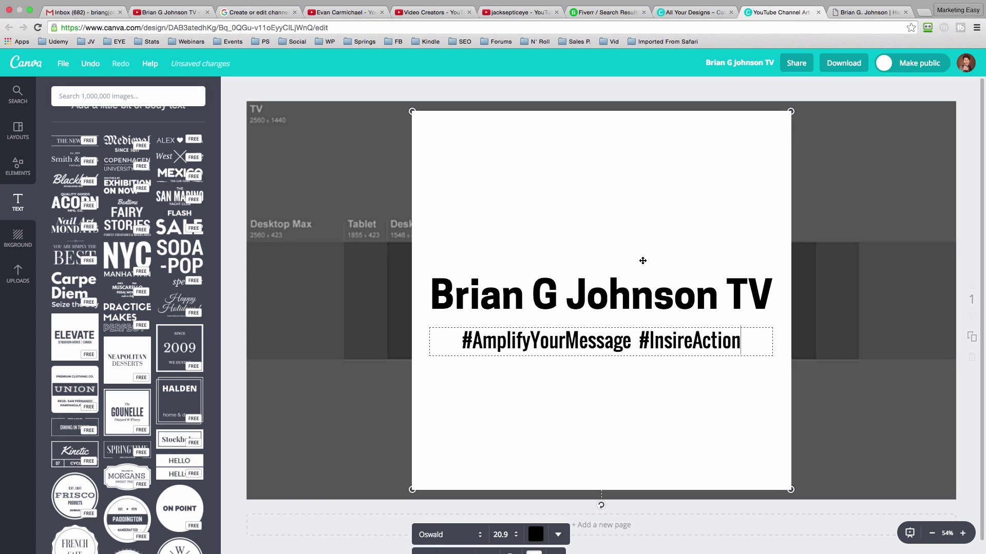
{"action": "left_click_drag", "start_coordinate": [411, 111], "coordinate": [406, 92]}
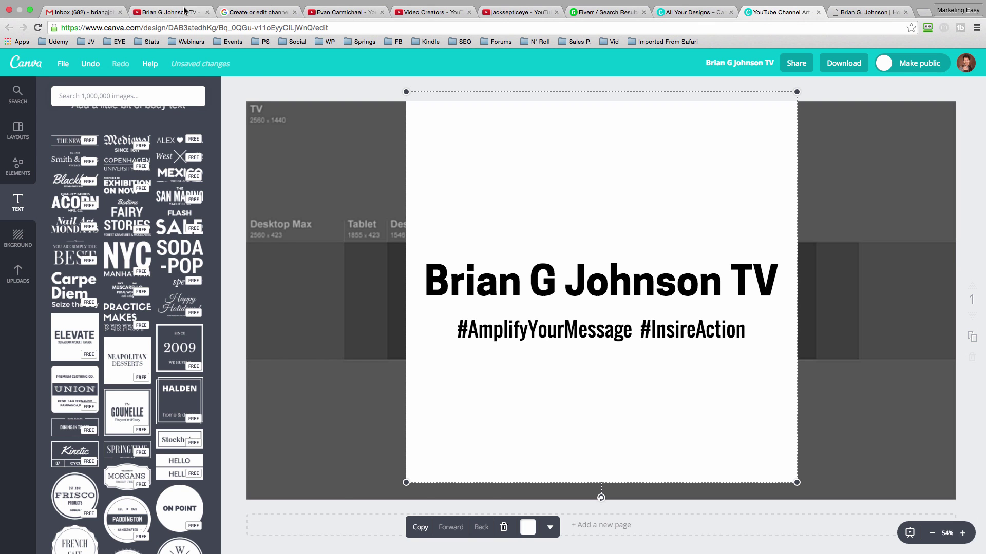
Examine the banner and video thumbnails on the Brian G Johnson TV channel page, and return to the Canva design
{"action": "left_click", "coordinate": [180, 14]}
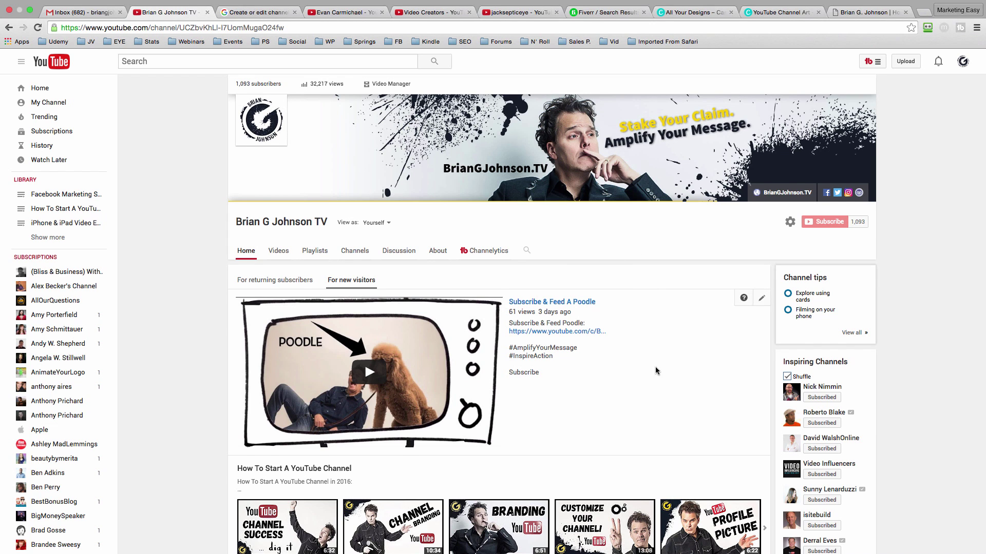
{"action": "scroll", "coordinate": [642, 298], "scroll_direction": "down", "scroll_amount": 3}
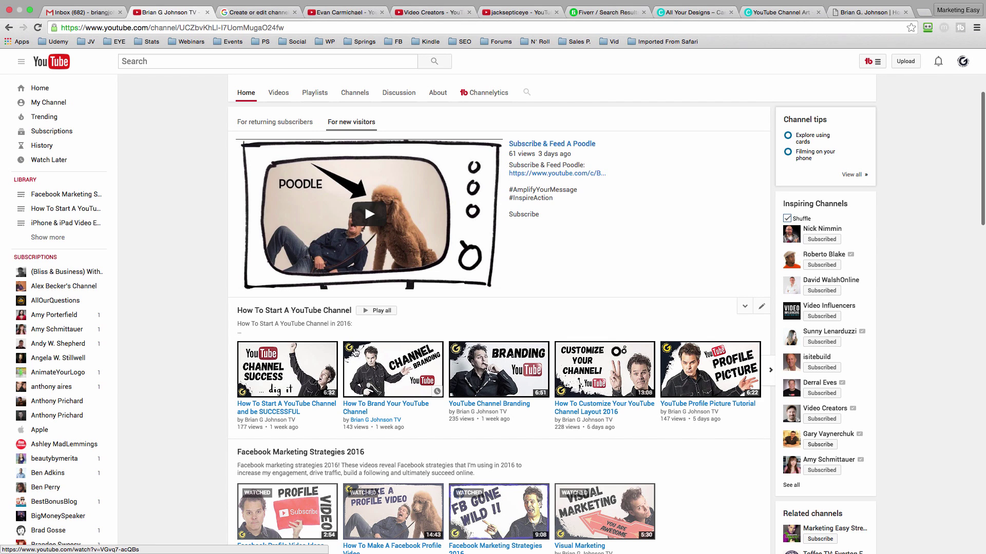
{"action": "scroll", "coordinate": [642, 263], "scroll_direction": "up", "scroll_amount": 3}
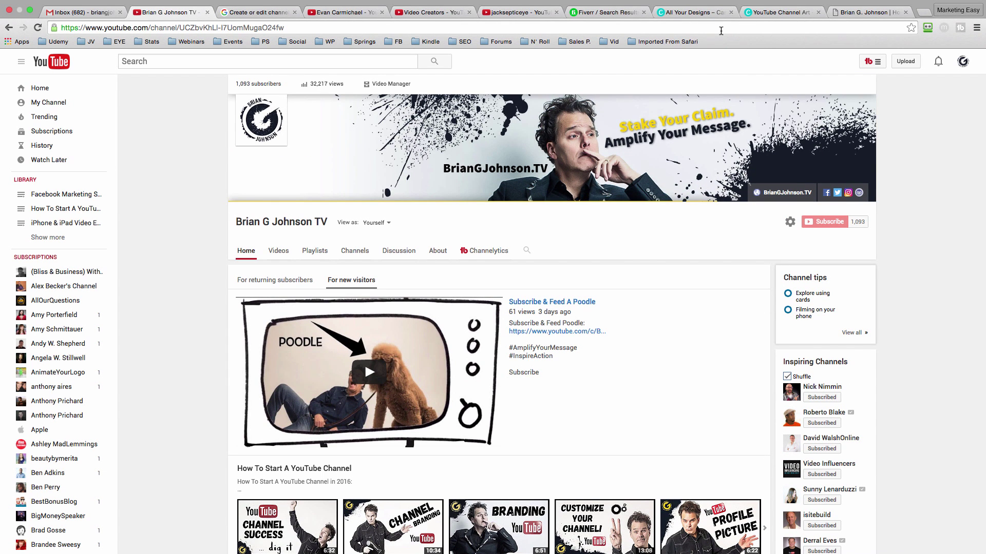
{"action": "left_click", "coordinate": [778, 13]}
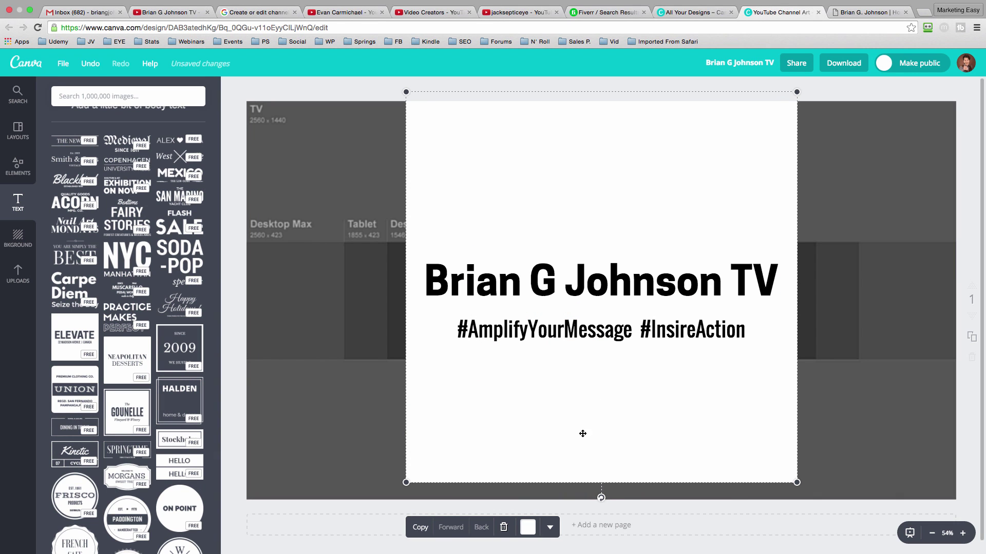
Recolour the channel name heading yellow with the colour code fed100
{"action": "left_click", "coordinate": [494, 280]}
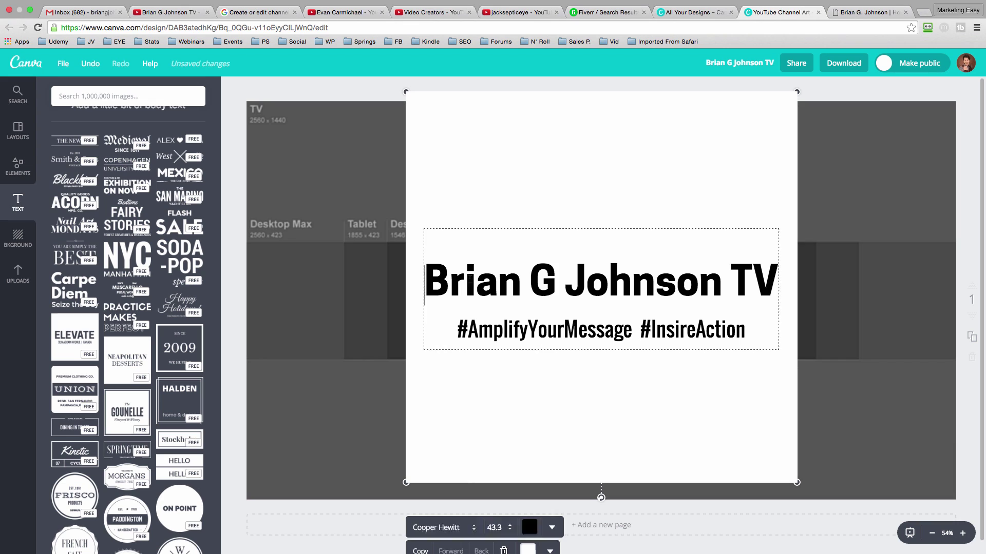
{"action": "double_click", "coordinate": [495, 281]}
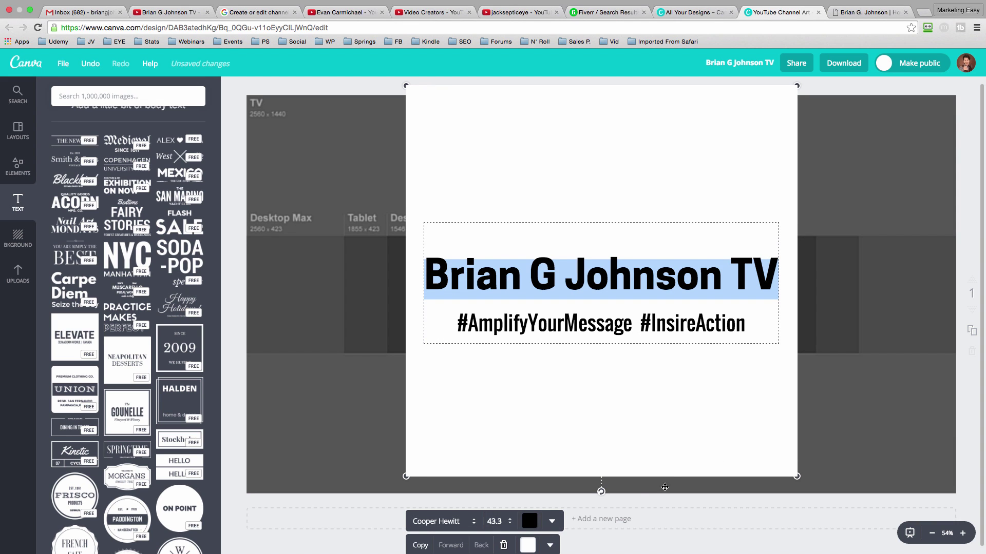
{"action": "left_click", "coordinate": [529, 521]}
{"action": "left_click", "coordinate": [486, 399]}
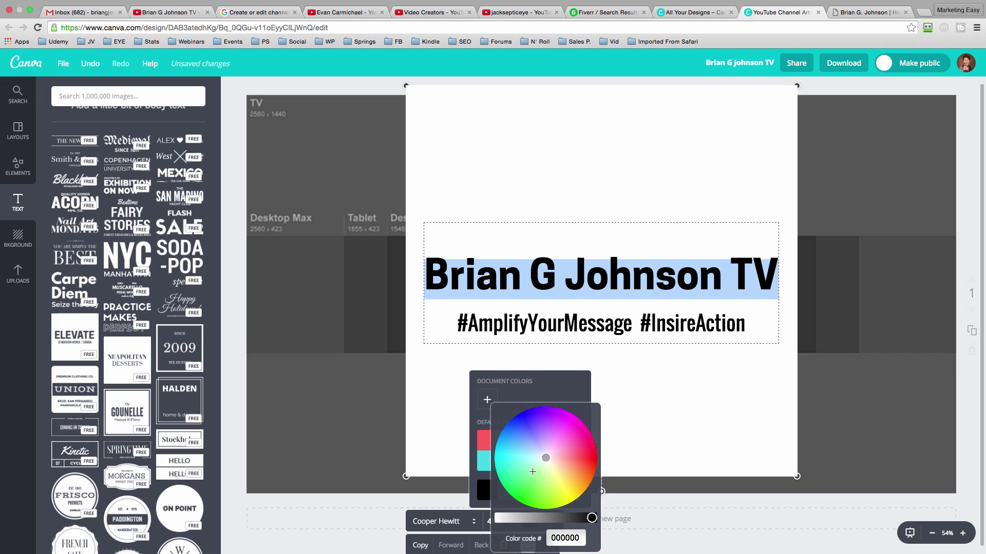
{"action": "left_click", "coordinate": [570, 538]}
{"action": "type", "text": "fed"}
{"action": "type", "text": "10"}
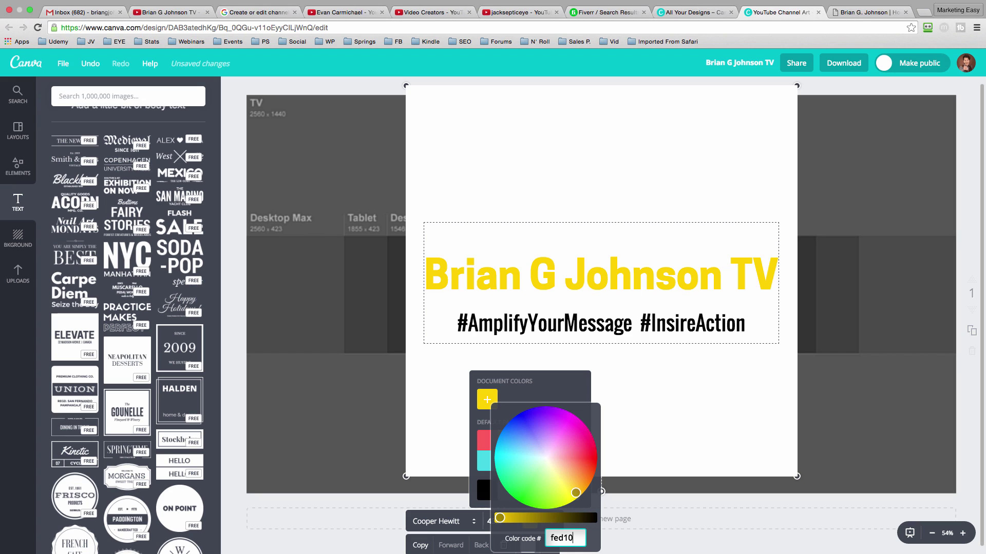
{"action": "type", "text": "0"}
{"action": "left_click", "coordinate": [664, 504]}
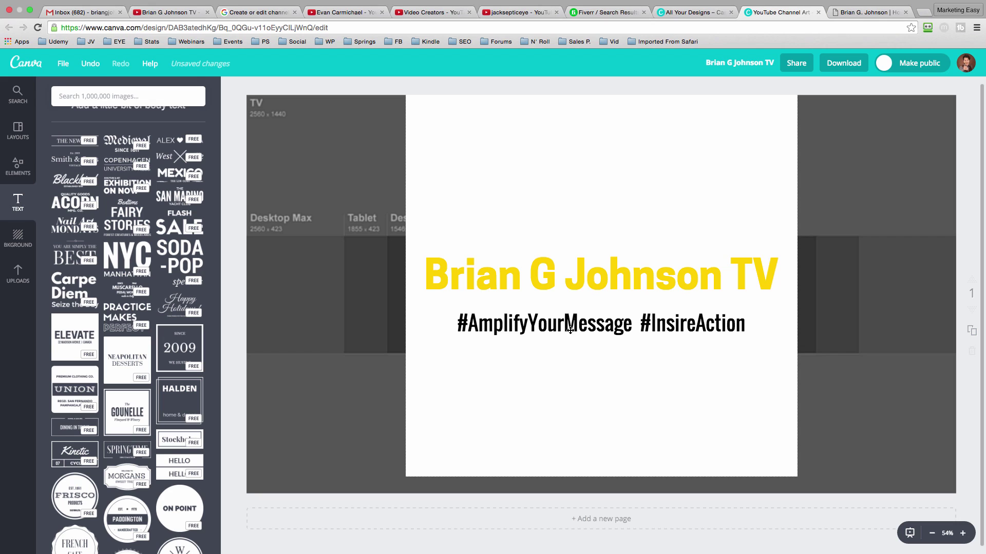
Remove the spaces around the "G" so the heading reads "BrianGJohnson TV"
{"action": "double_click", "coordinate": [533, 274]}
{"action": "left_click", "coordinate": [534, 274]}
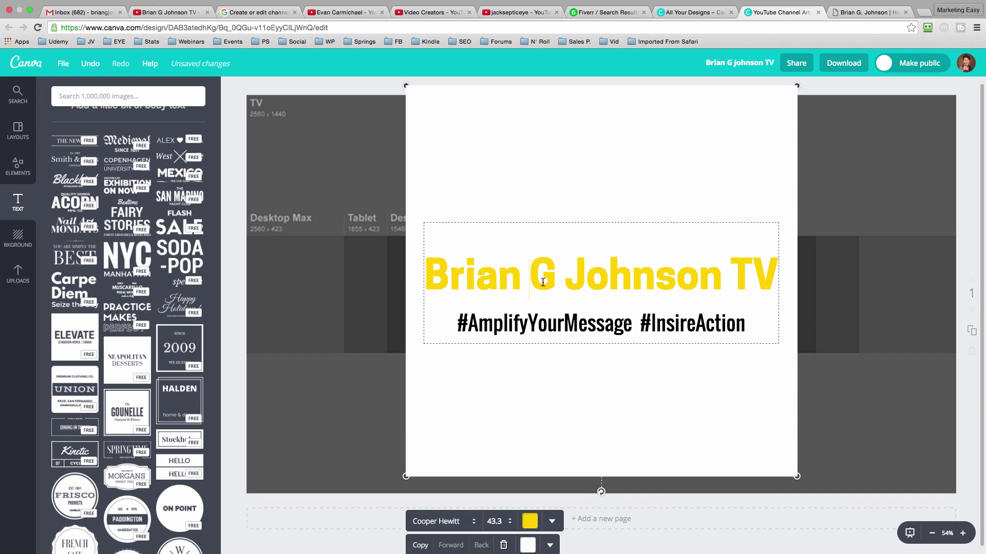
{"action": "key", "text": "BackSpace"}
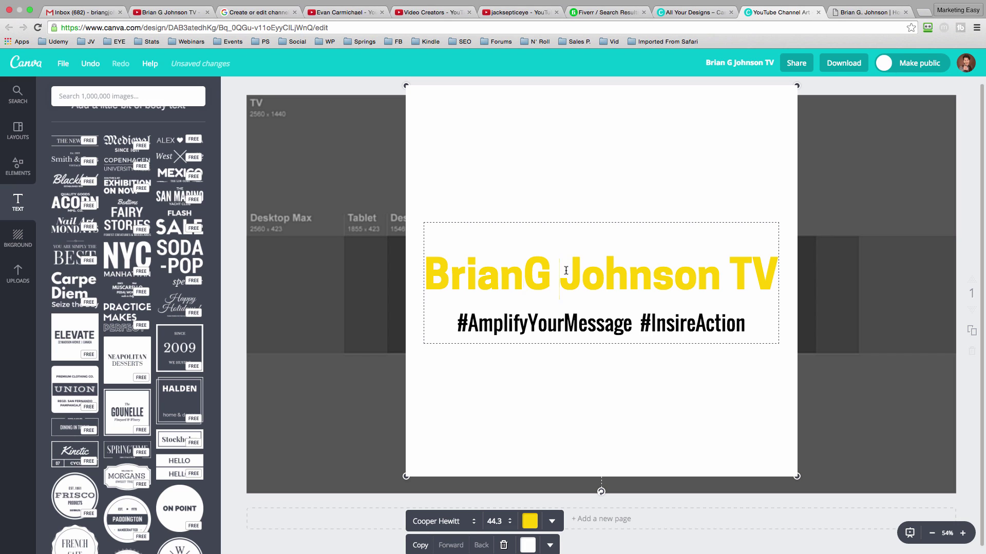
{"action": "key", "text": "BackSpace"}
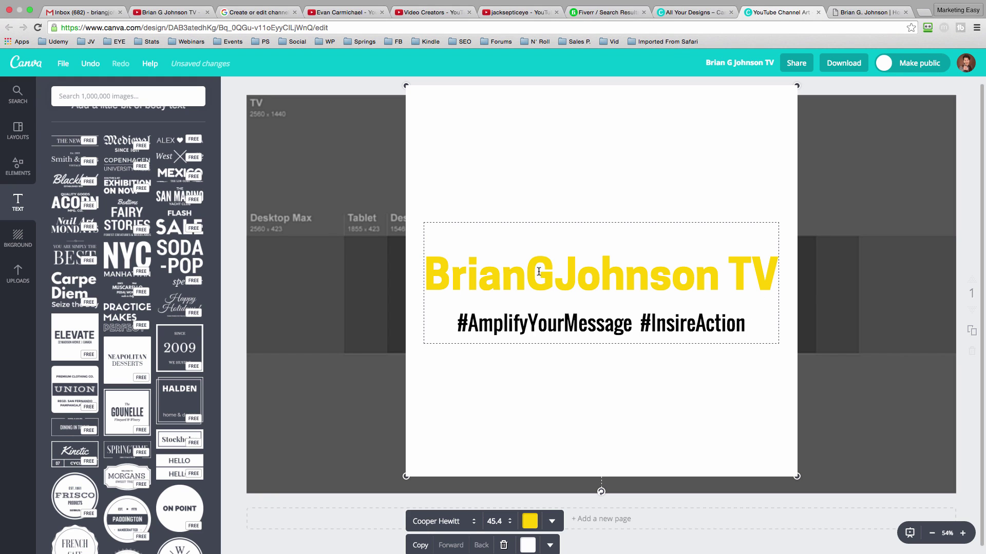
Set the channel name heading's font to Source Sans Pro and its size to 42
{"action": "double_click", "coordinate": [501, 274]}
{"action": "triple_click", "coordinate": [574, 268]}
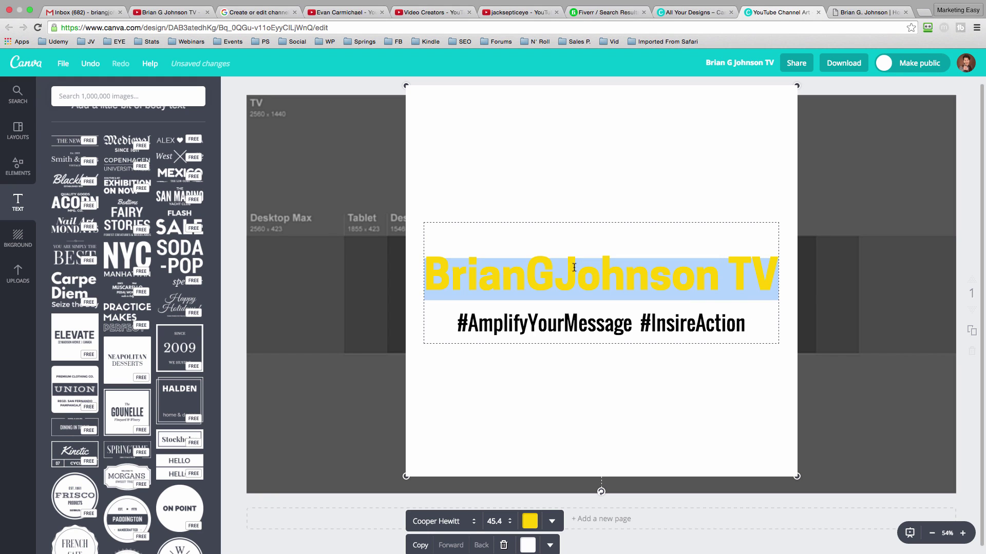
{"action": "left_click", "coordinate": [473, 523]}
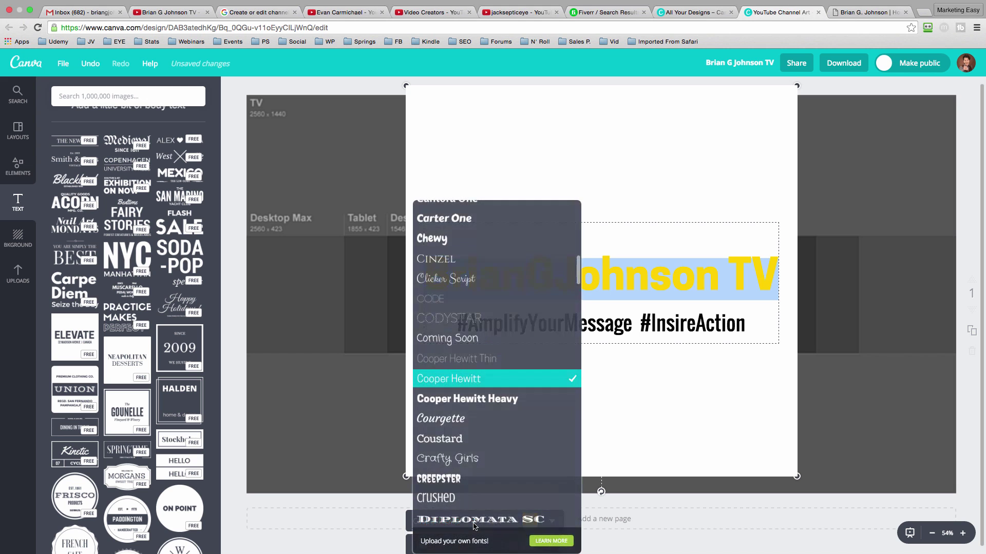
{"action": "scroll", "coordinate": [473, 502], "scroll_direction": "down", "scroll_amount": 20}
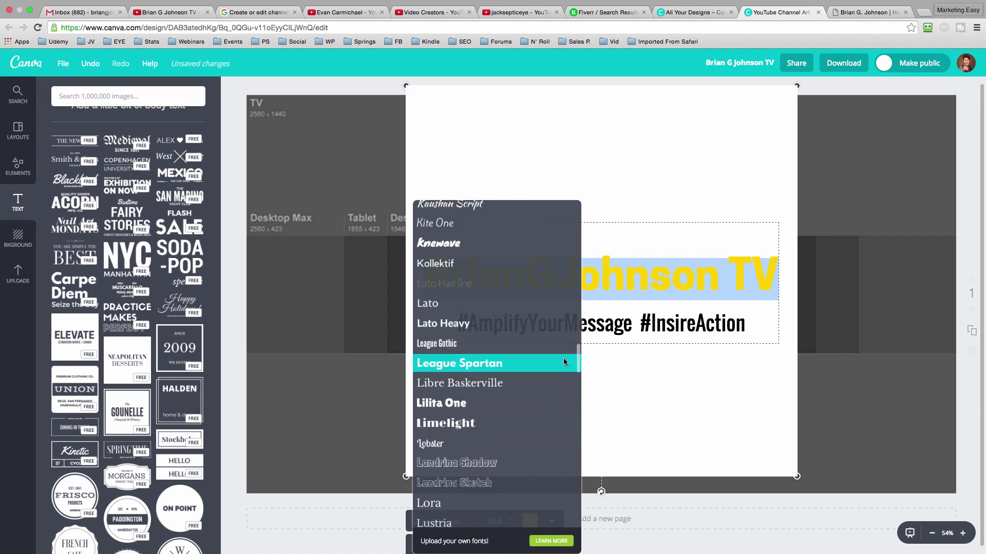
{"action": "scroll", "coordinate": [580, 361], "scroll_direction": "down", "scroll_amount": 20}
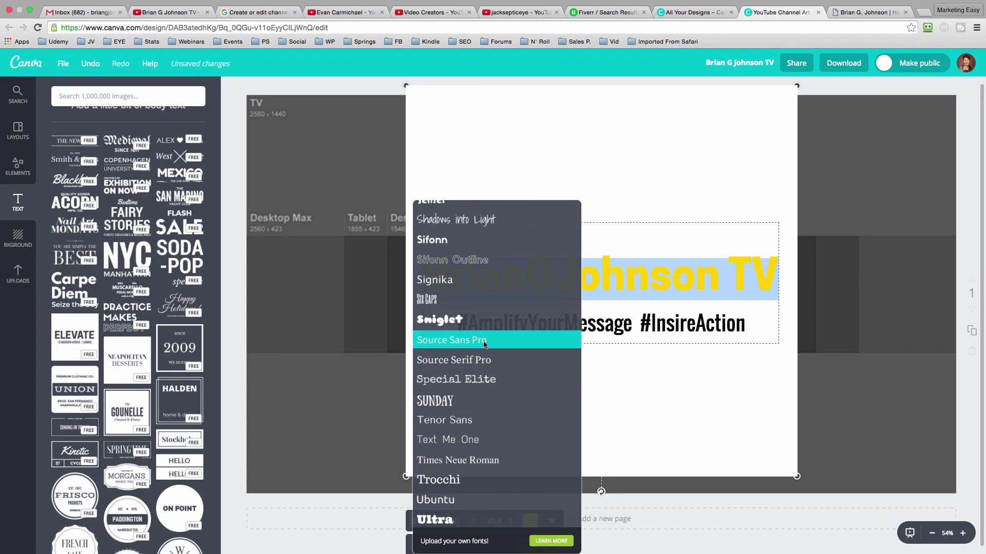
{"action": "left_click", "coordinate": [482, 340]}
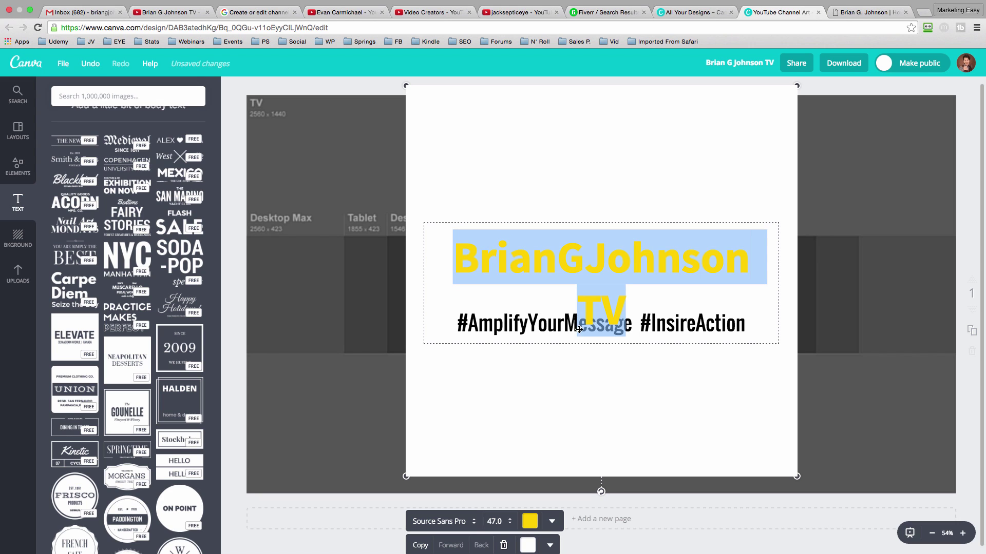
{"action": "left_click", "coordinate": [642, 312]}
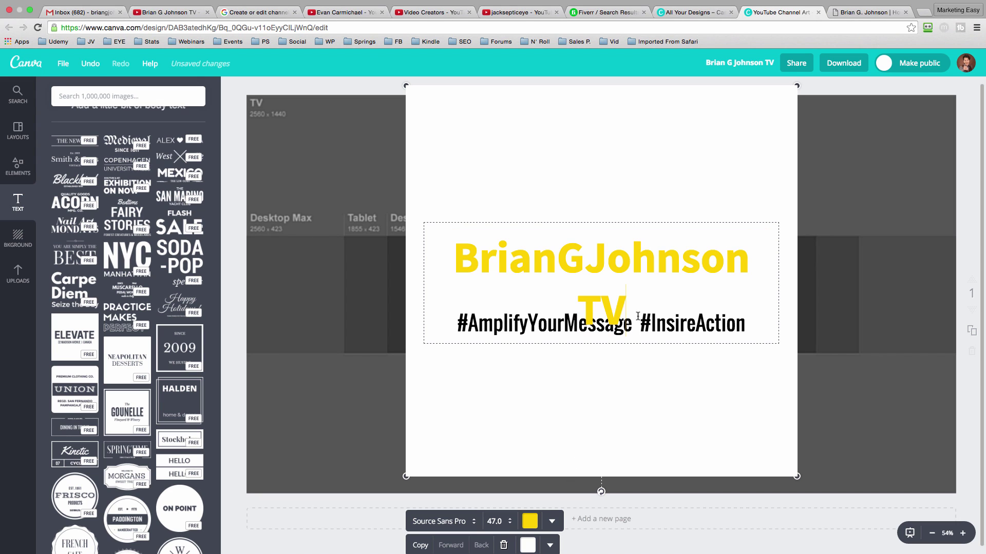
{"action": "key", "text": "super+a"}
{"action": "left_click", "coordinate": [508, 524]}
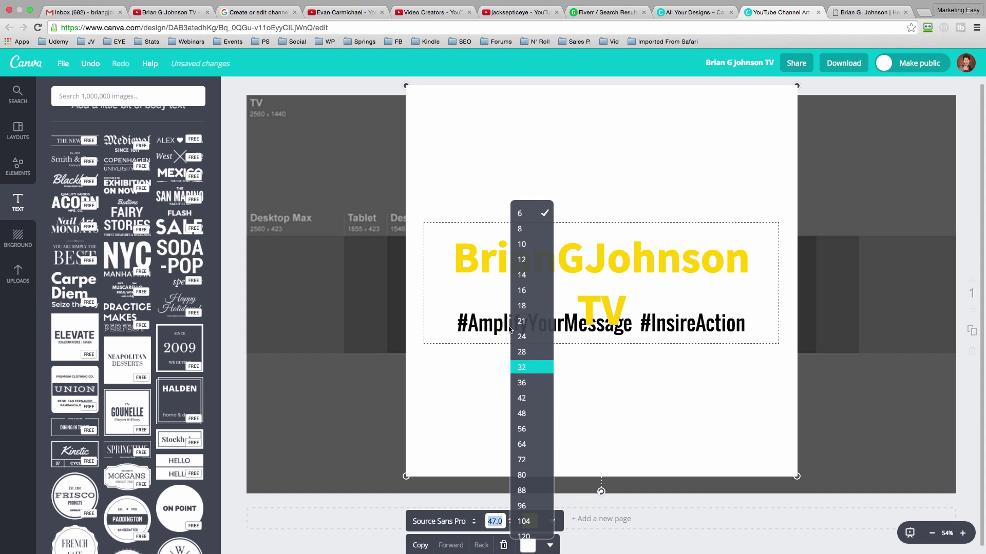
{"action": "left_click", "coordinate": [523, 399]}
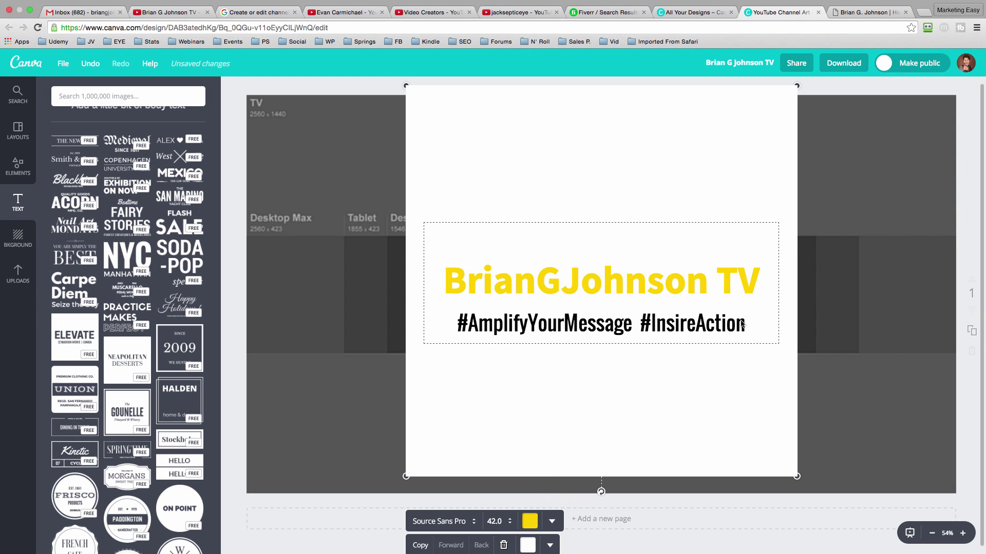
{"action": "left_click", "coordinate": [759, 379]}
Set the hashtag line's font to Source Sans Pro and make it bold
{"action": "double_click", "coordinate": [734, 327]}
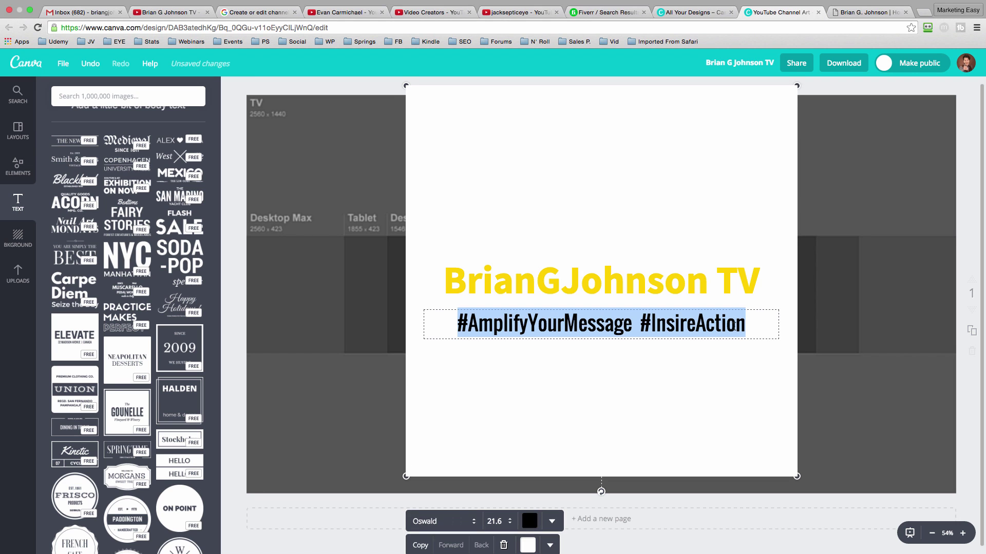
{"action": "left_click", "coordinate": [474, 523]}
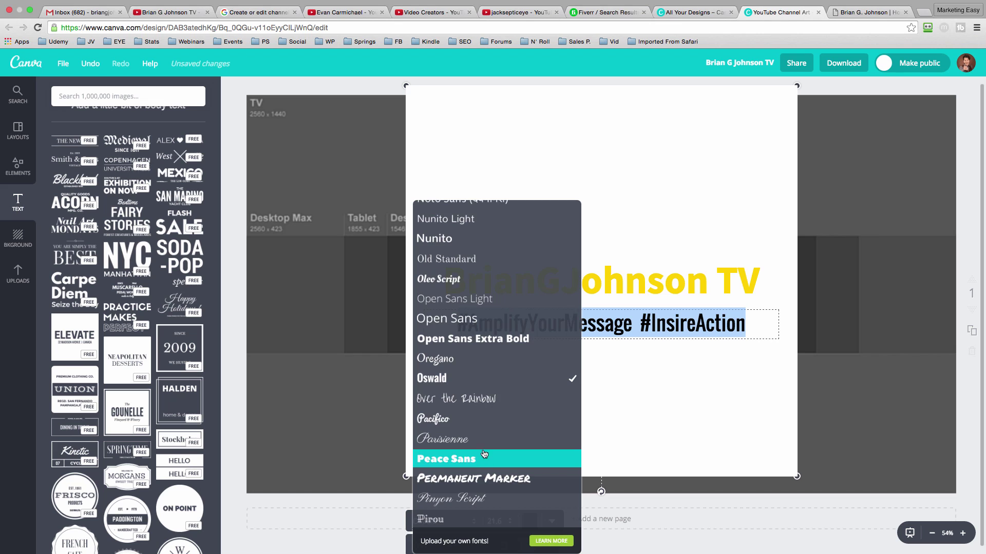
{"action": "scroll", "coordinate": [481, 452], "scroll_direction": "down", "scroll_amount": 7}
{"action": "scroll", "coordinate": [485, 448], "scroll_direction": "down", "scroll_amount": 5}
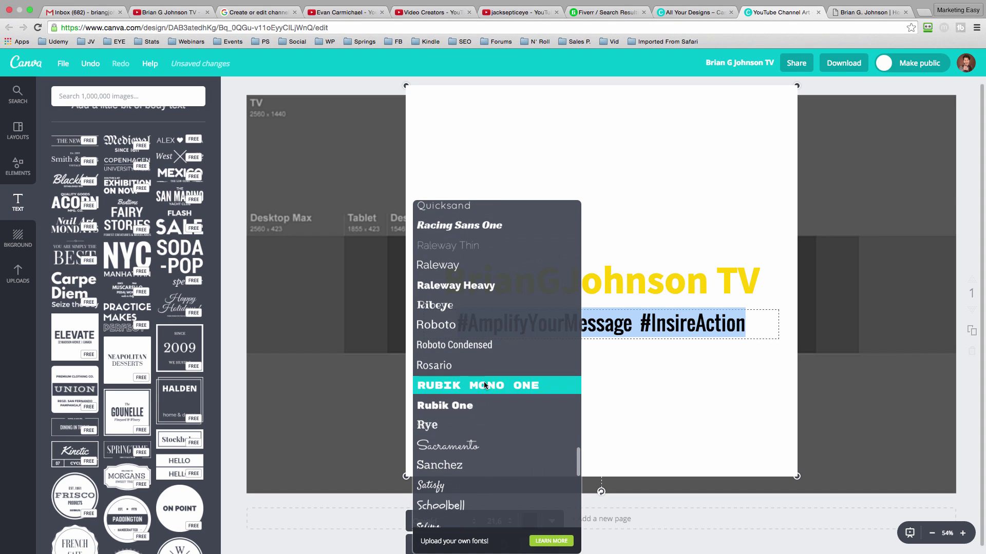
{"action": "scroll", "coordinate": [483, 380], "scroll_direction": "down", "scroll_amount": 3}
{"action": "left_click", "coordinate": [569, 393]}
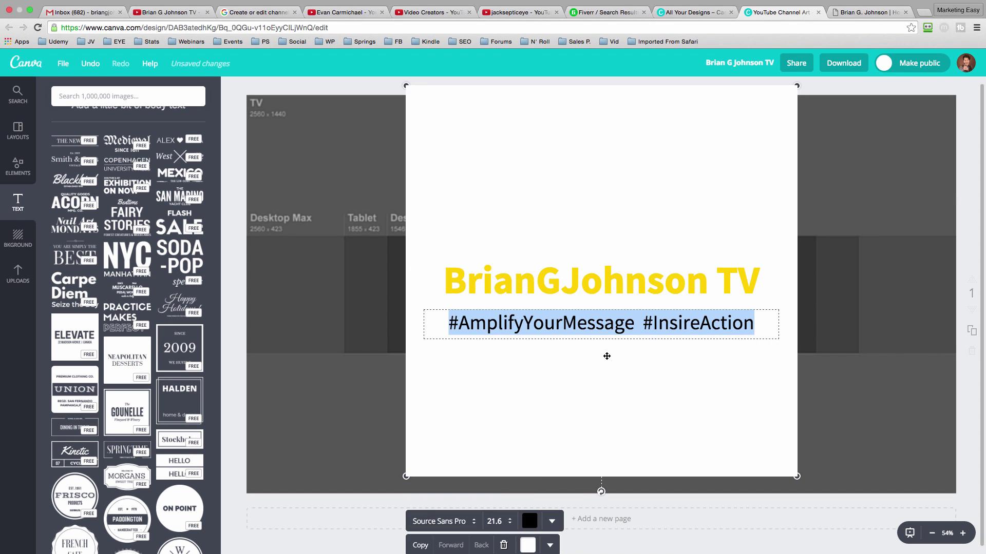
{"action": "scroll", "coordinate": [554, 513], "scroll_direction": "down", "scroll_amount": 1}
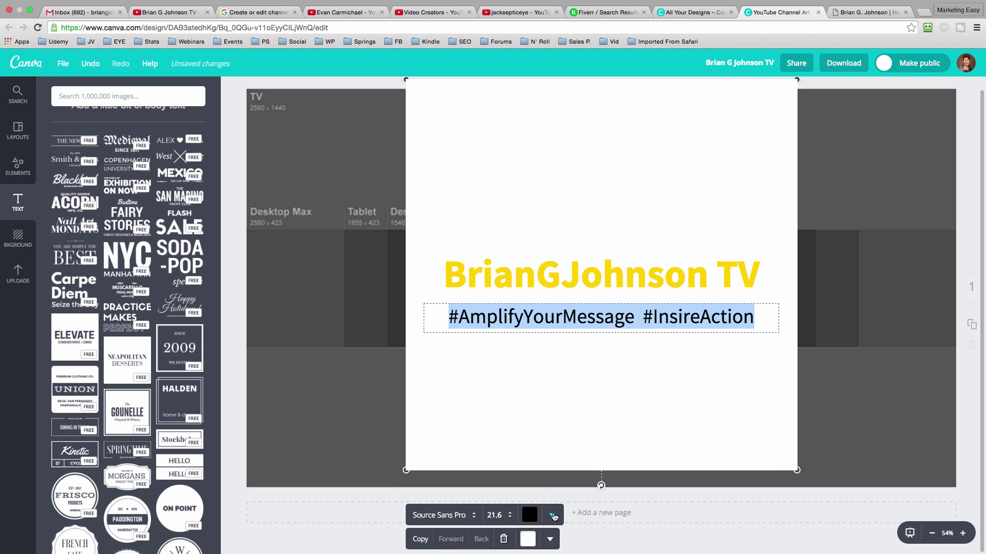
{"action": "left_click", "coordinate": [553, 517]}
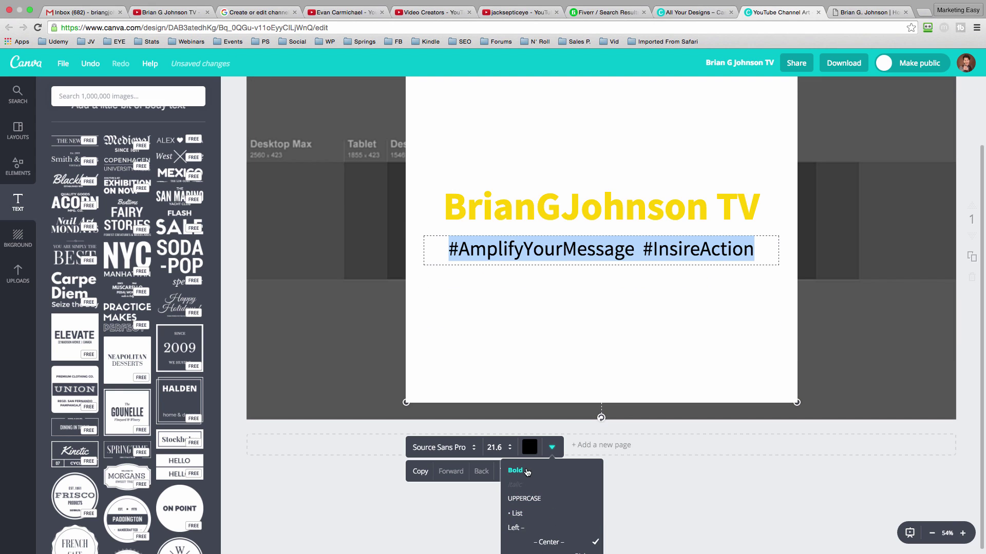
{"action": "left_click", "coordinate": [526, 472]}
{"action": "scroll", "coordinate": [663, 211], "scroll_direction": "up", "scroll_amount": 2}
{"action": "left_click", "coordinate": [666, 214]}
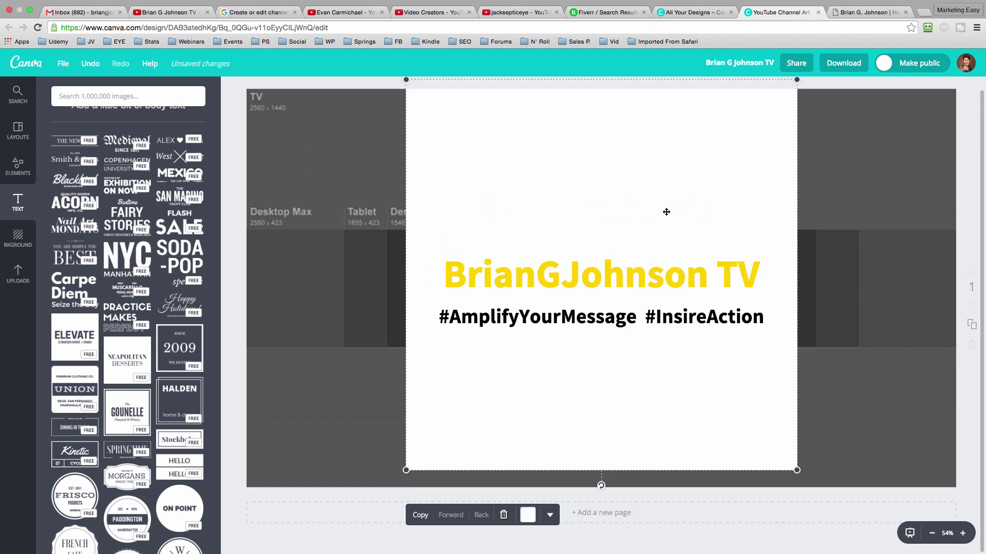
{"action": "triple_click", "coordinate": [736, 273]}
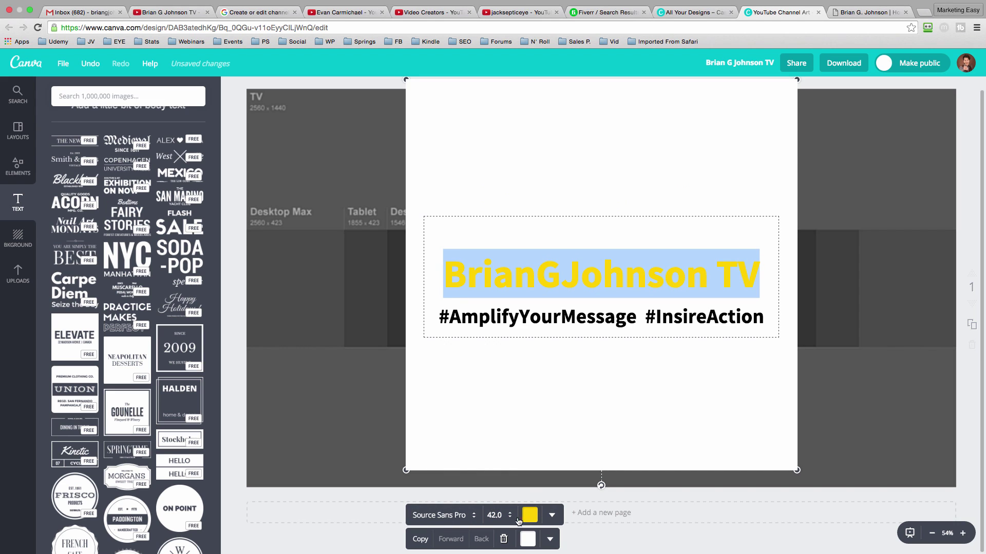
{"action": "left_click", "coordinate": [550, 515]}
{"action": "left_click", "coordinate": [515, 538]}
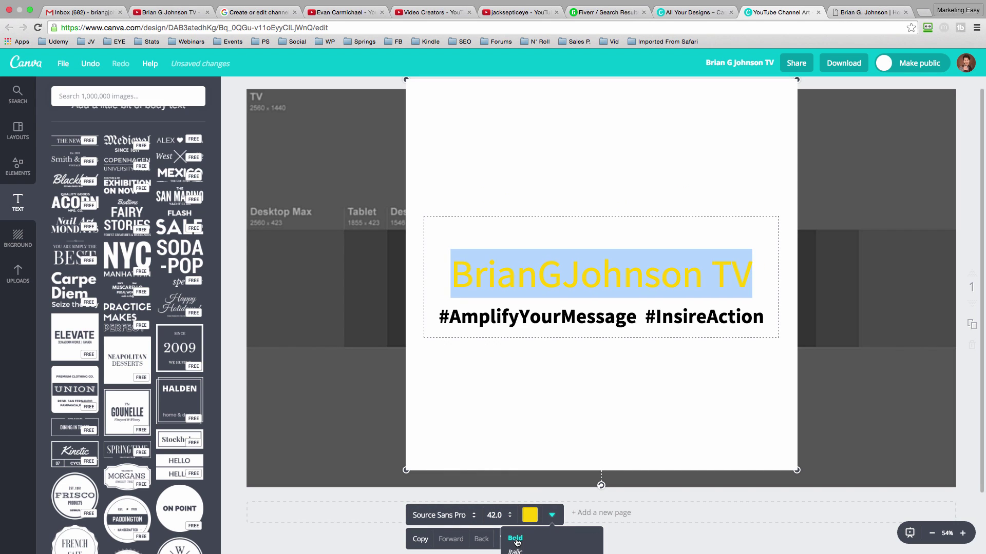
{"action": "left_click", "coordinate": [515, 538]}
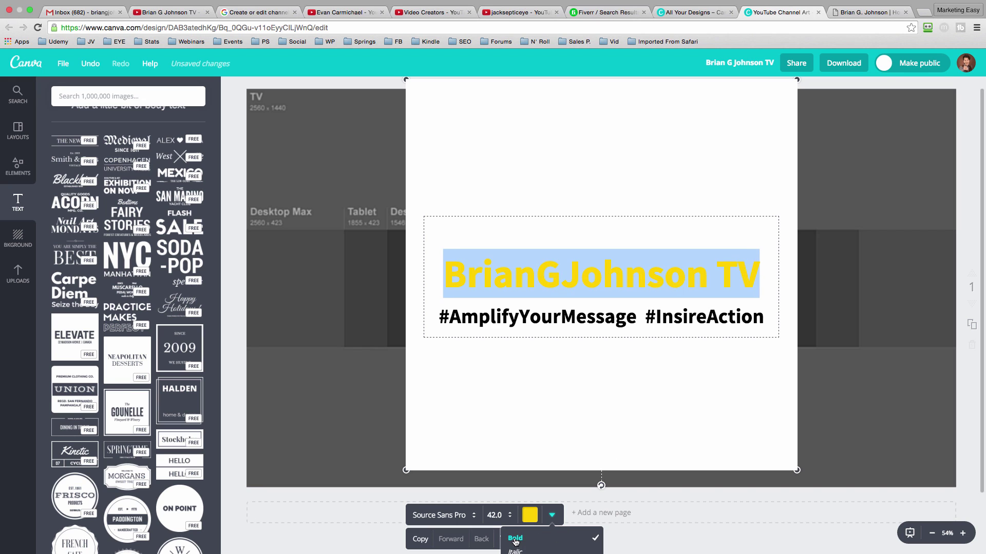
Recolour the hashtag line in the heading's yellow and slightly enlarge the whole text layout
{"action": "left_click", "coordinate": [672, 324]}
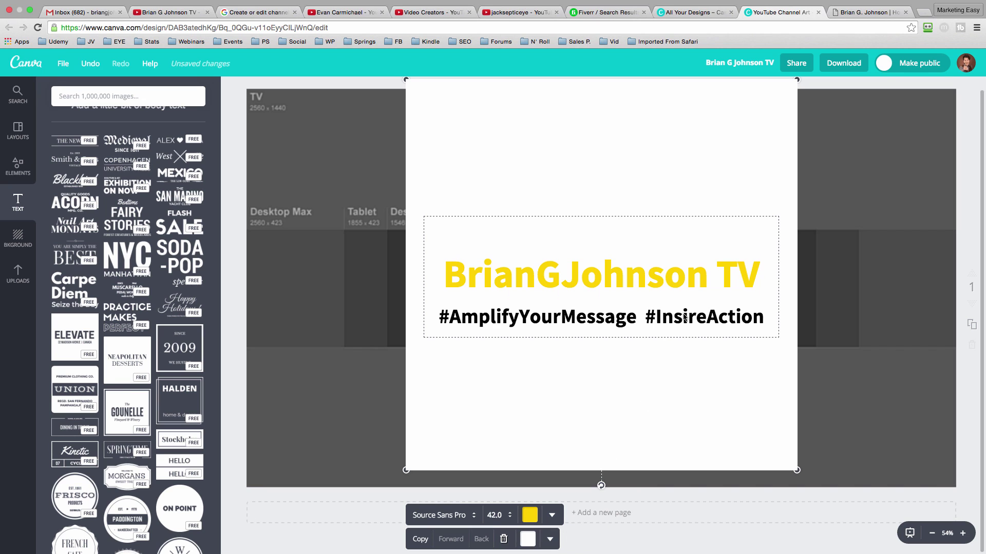
{"action": "left_click", "coordinate": [749, 319]}
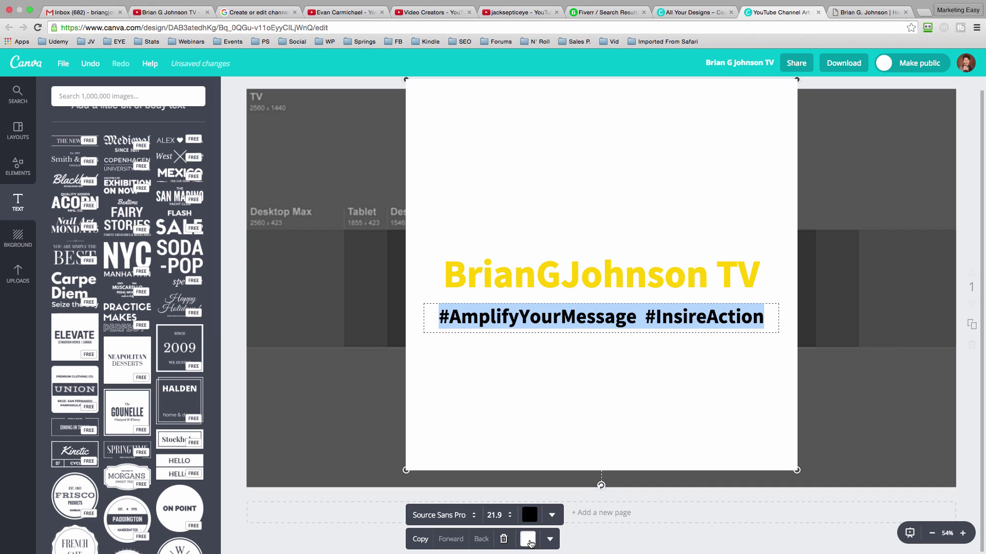
{"action": "left_click", "coordinate": [530, 540]}
{"action": "left_click", "coordinate": [508, 397]}
{"action": "left_click", "coordinate": [732, 384]}
{"action": "left_click_drag", "start_coordinate": [423, 381], "coordinate": [609, 416]}
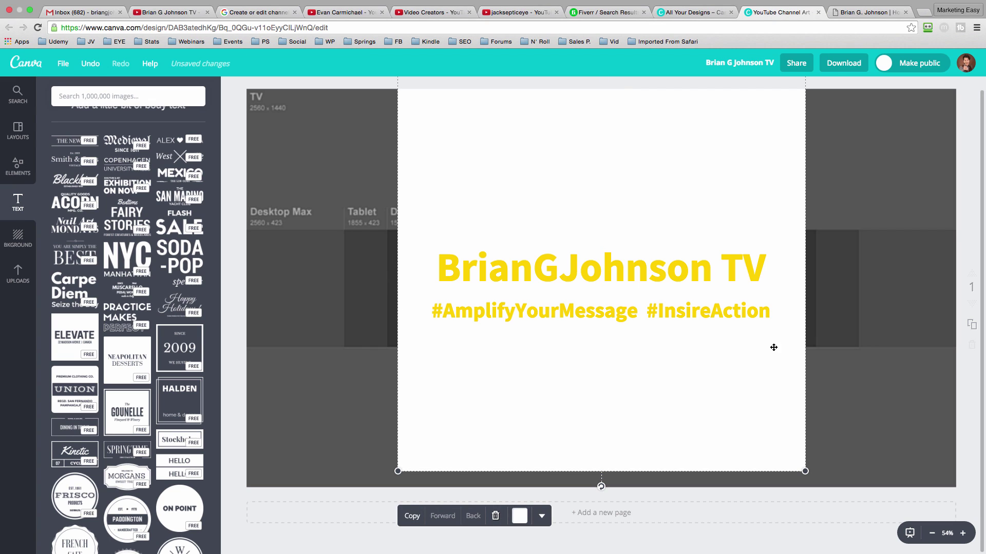
{"action": "left_click", "coordinate": [330, 431]}
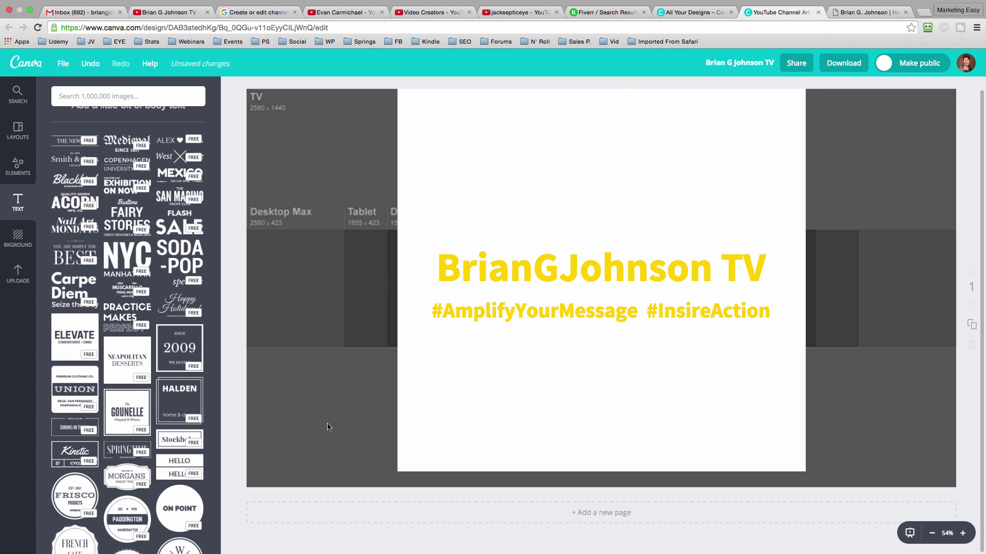
Delete the grey safe-area template image from behind the text layout
{"action": "left_click", "coordinate": [329, 427]}
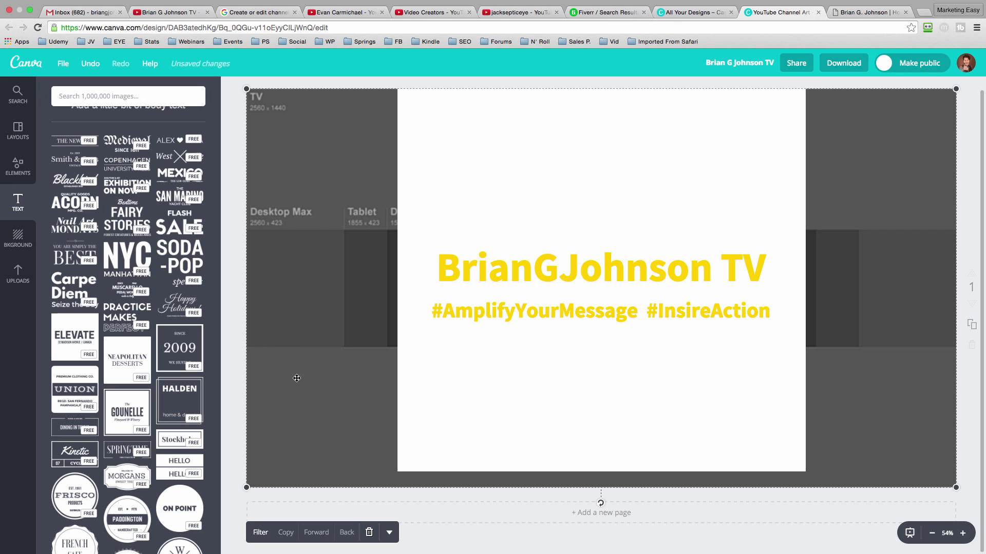
{"action": "left_click", "coordinate": [231, 126]}
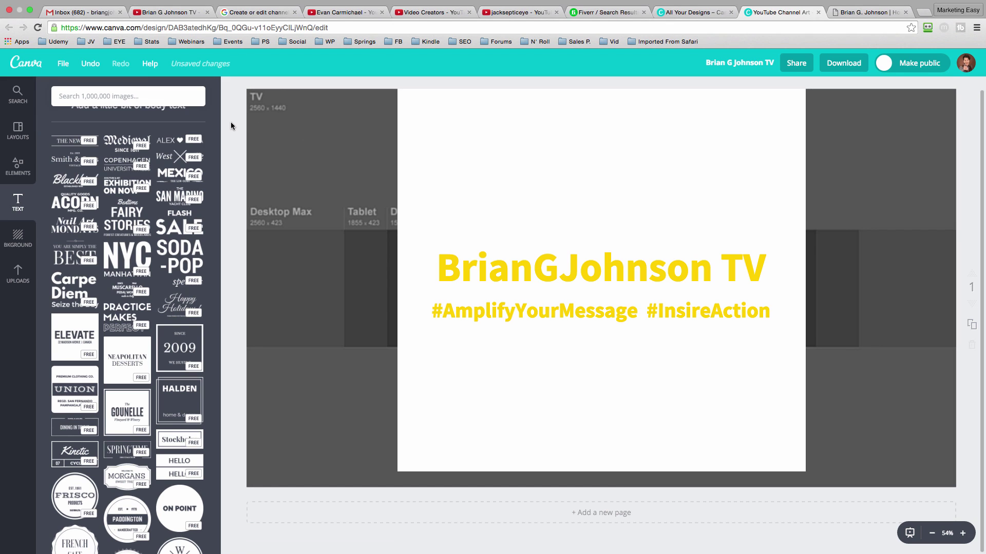
{"action": "left_click", "coordinate": [297, 126]}
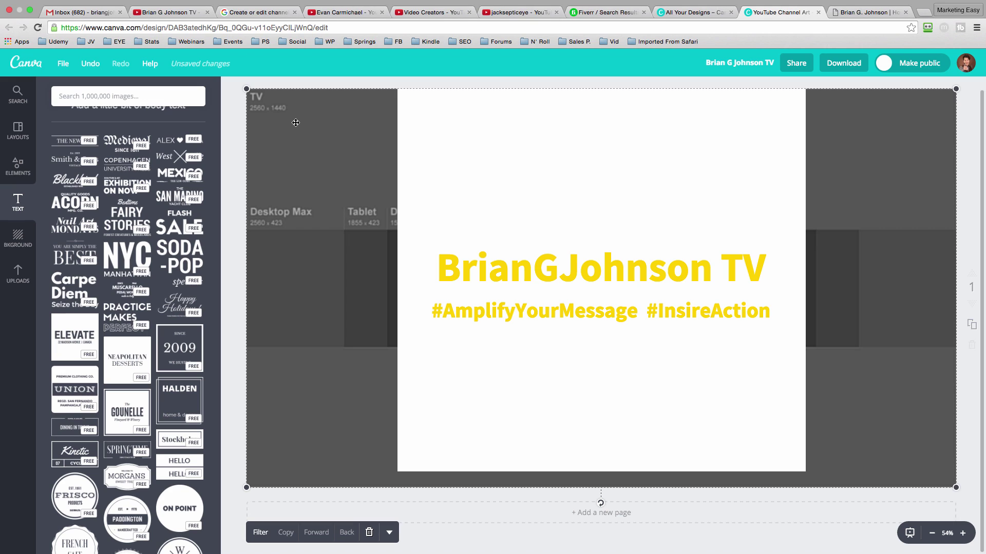
{"action": "key", "text": "Delete"}
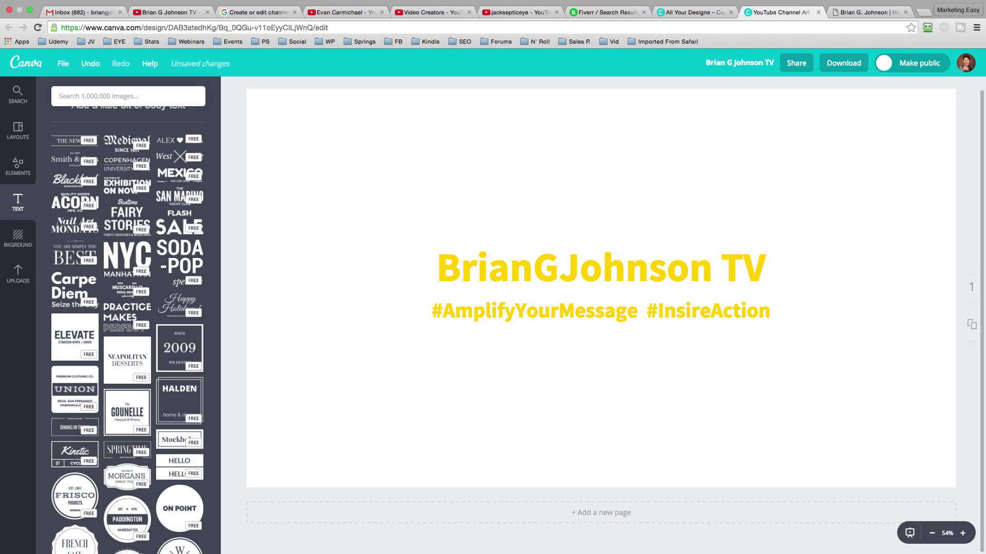
{"action": "right_click", "coordinate": [335, 153]}
{"action": "left_click", "coordinate": [281, 167]}
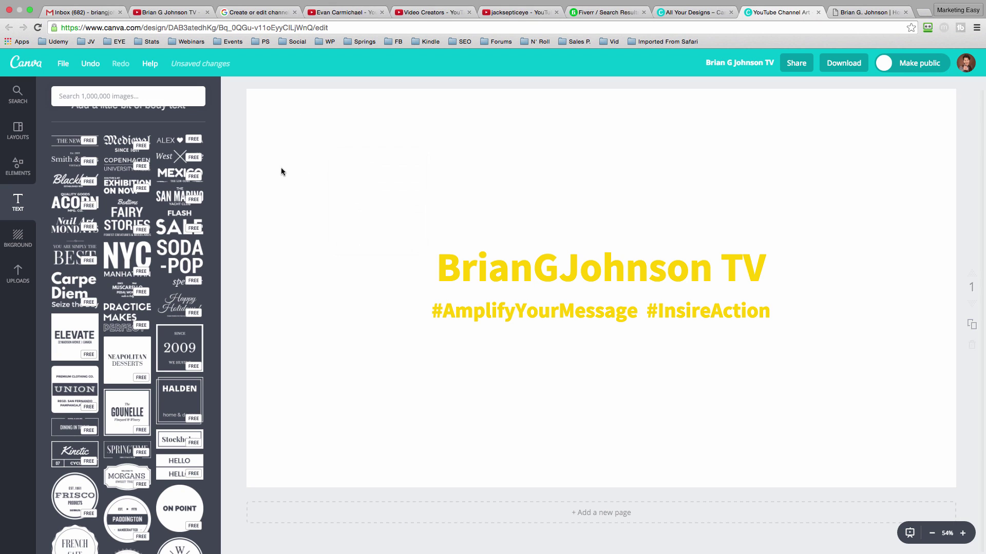
Set the page background to a custom colour with the code 1a2732
{"action": "left_click", "coordinate": [16, 238]}
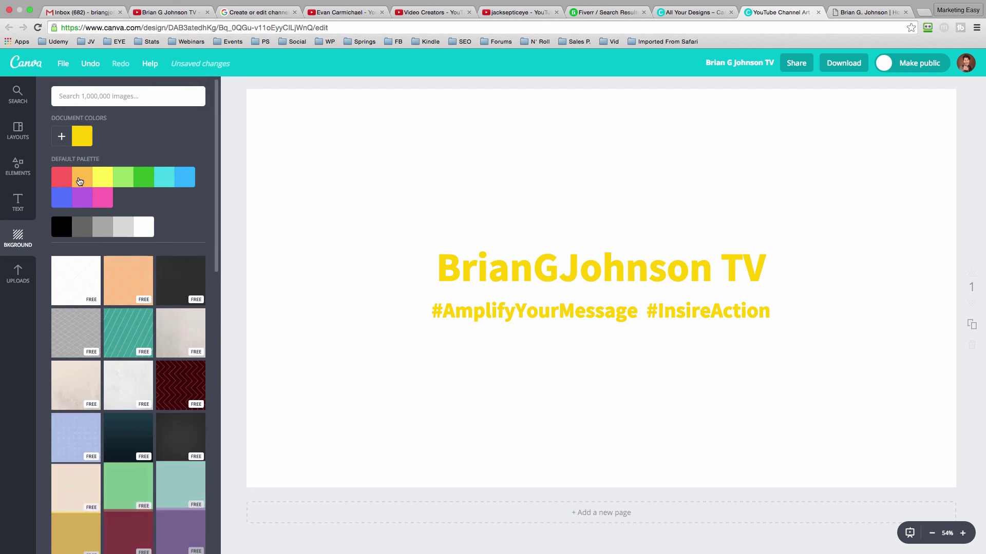
{"action": "left_click", "coordinate": [60, 138]}
{"action": "left_click", "coordinate": [135, 276]}
{"action": "double_click", "coordinate": [135, 276]}
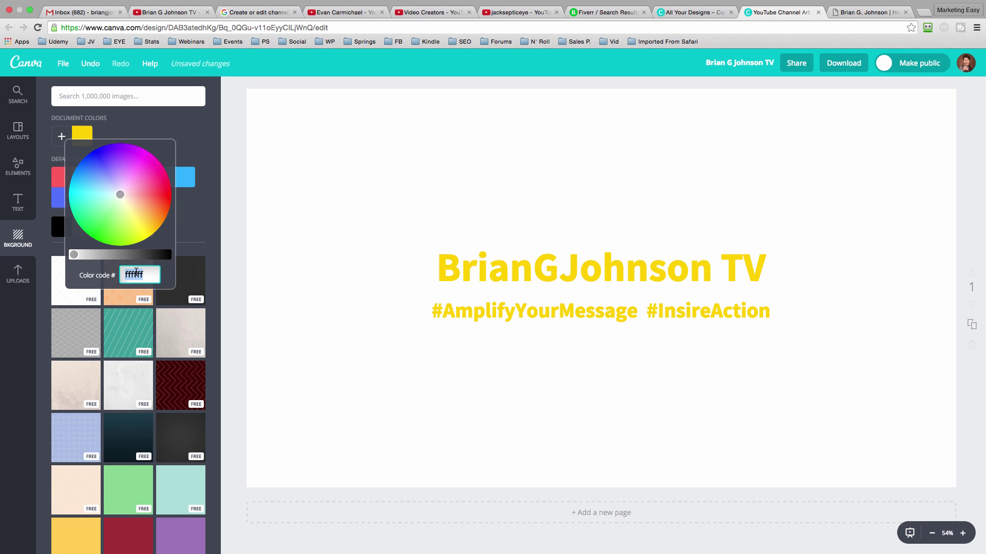
{"action": "type", "text": "1"}
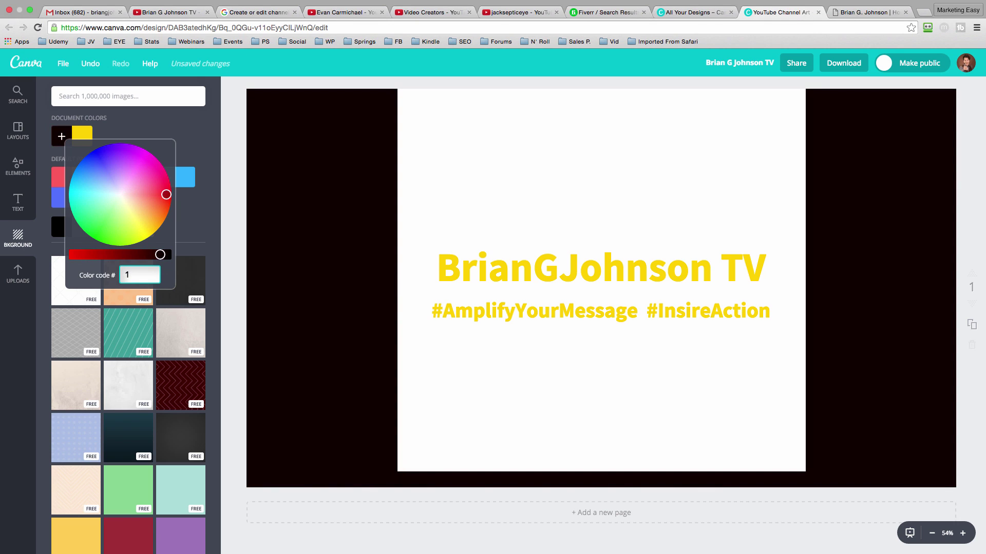
{"action": "type", "text": "a2"}
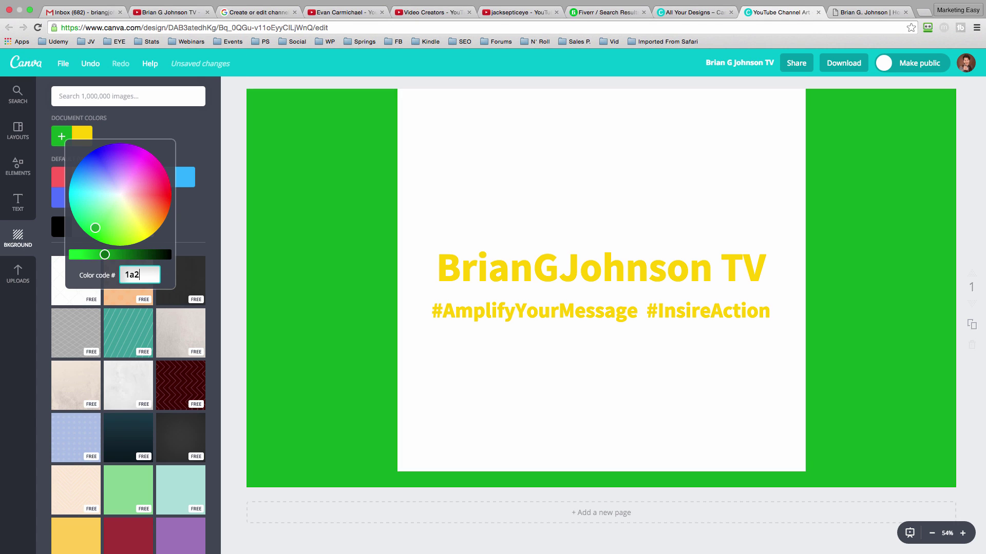
{"action": "type", "text": "732"}
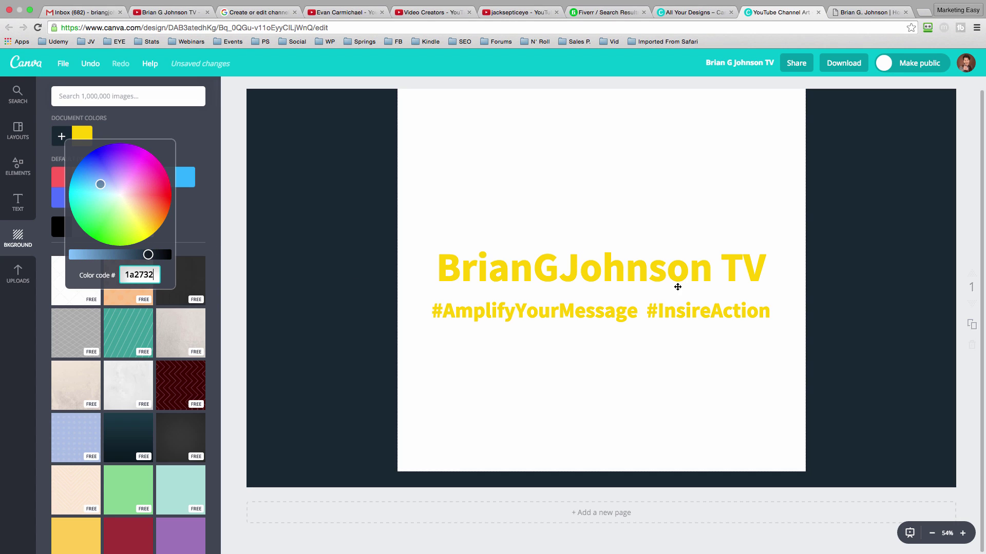
Recolour the white rectangle behind the text in the same dark blue document colour as the background
{"action": "left_click", "coordinate": [521, 387]}
{"action": "left_click", "coordinate": [519, 518]}
{"action": "left_click", "coordinate": [498, 394]}
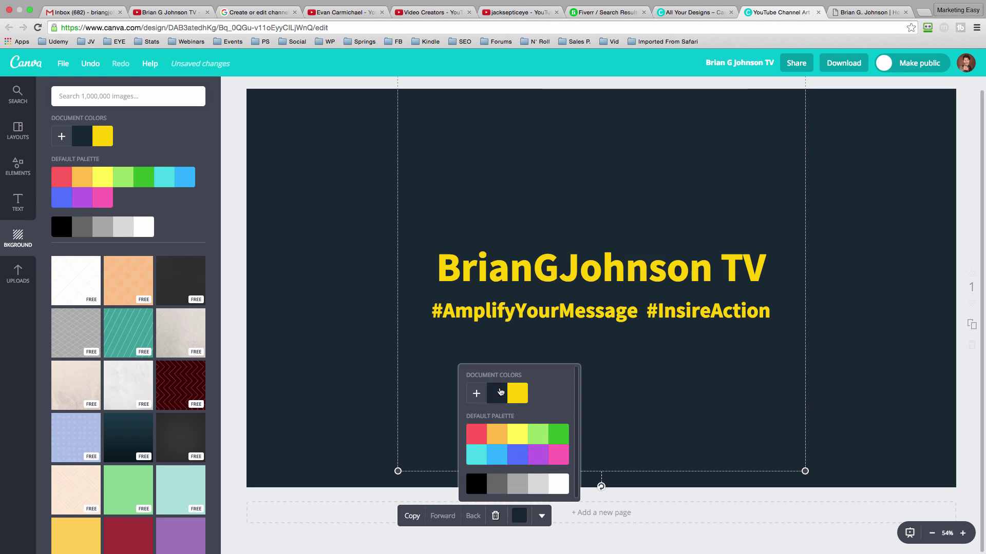